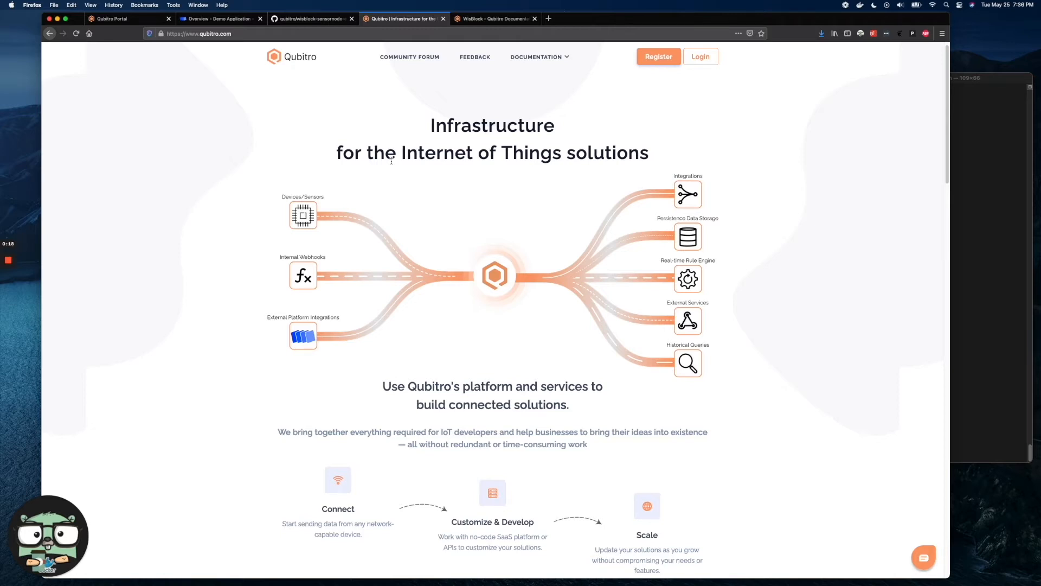
# Look over the Demo Application in The Things Stack and the WisBlock page of the Qubitro documentation
pyautogui.click(219, 19)
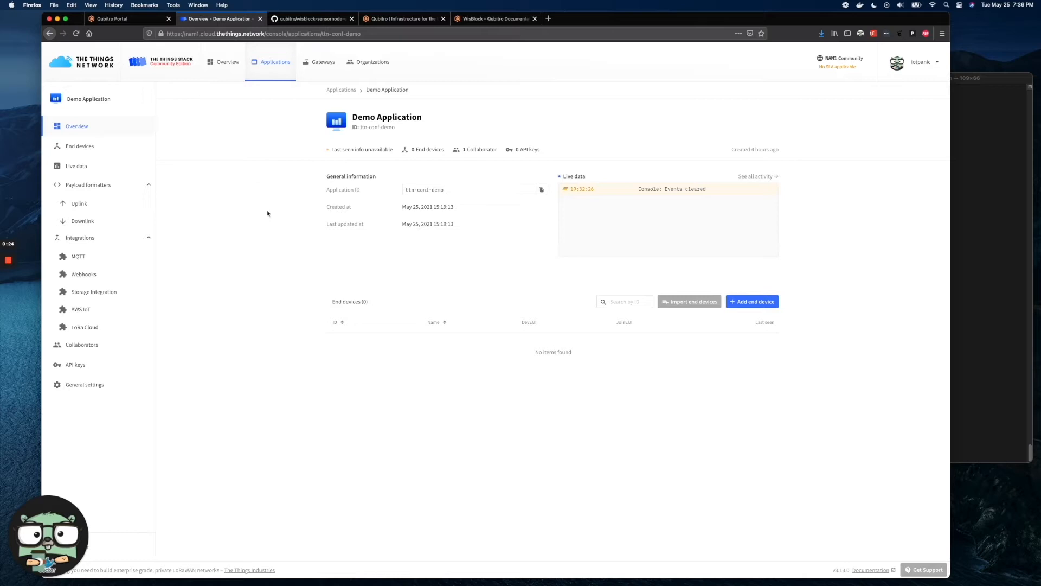
pyautogui.click(493, 20)
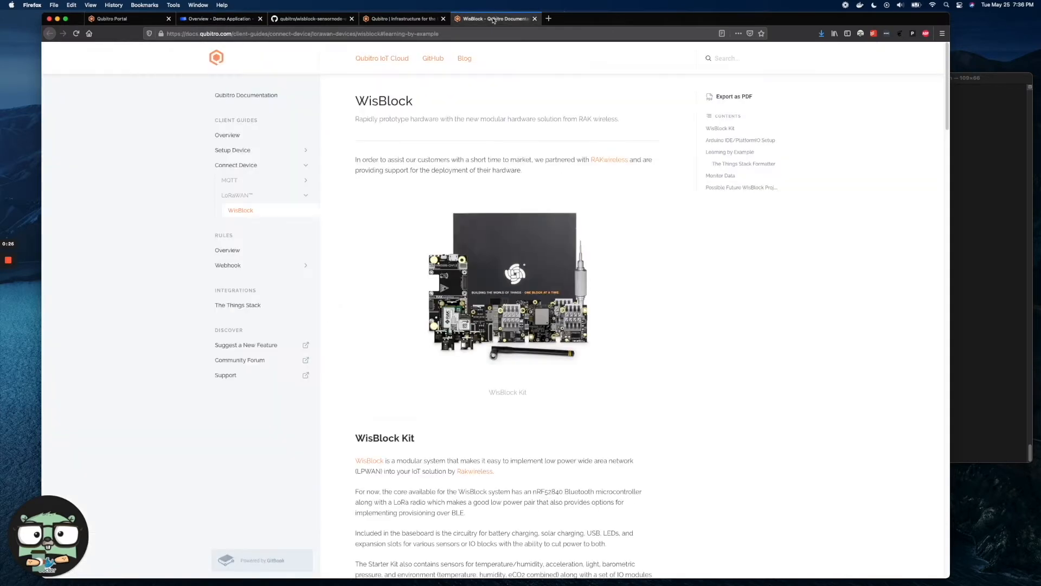
pyautogui.scroll(-10, 512, 287)
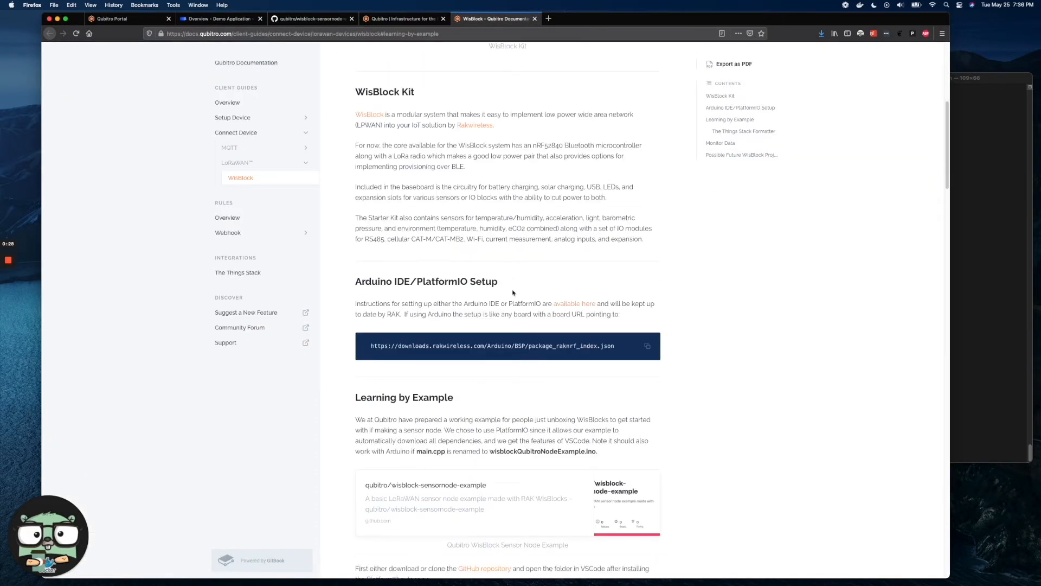
pyautogui.scroll(10, 514, 287)
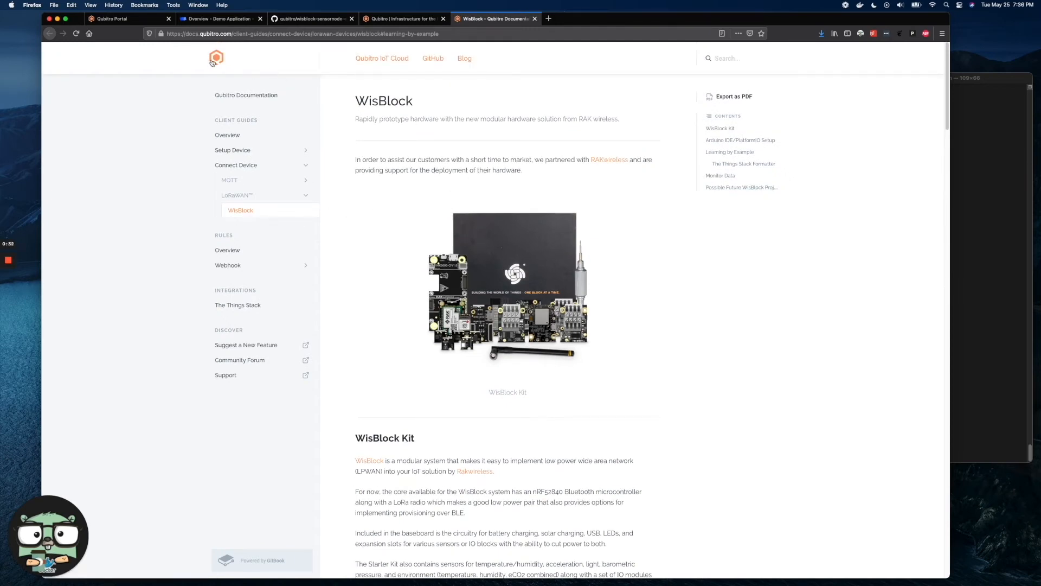
# In The Things Stack Demo Application, add a webhook from the Qubitro template with the webhook ID qubitro-webhook
pyautogui.click(217, 18)
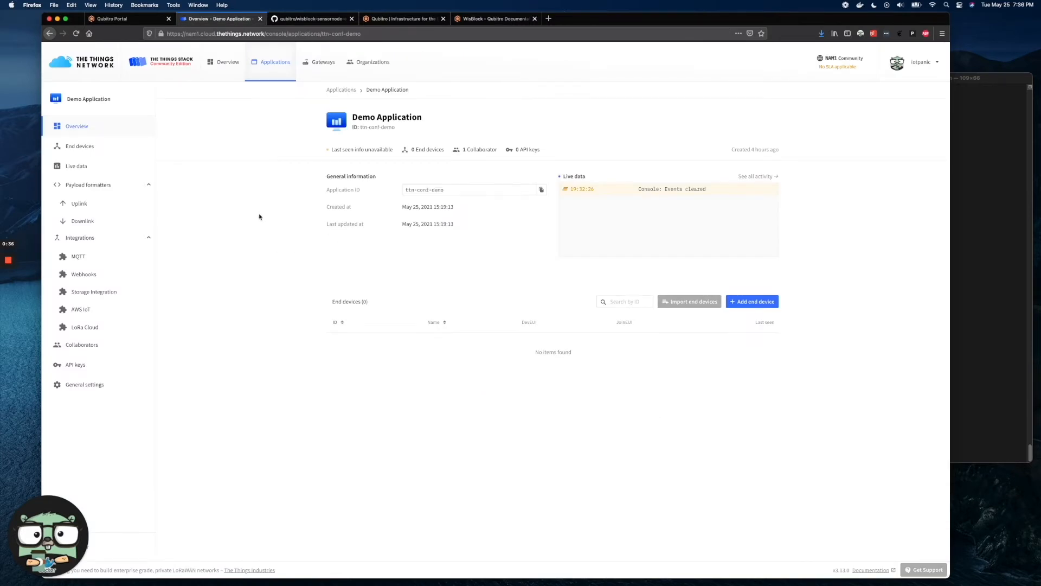
pyautogui.click(103, 275)
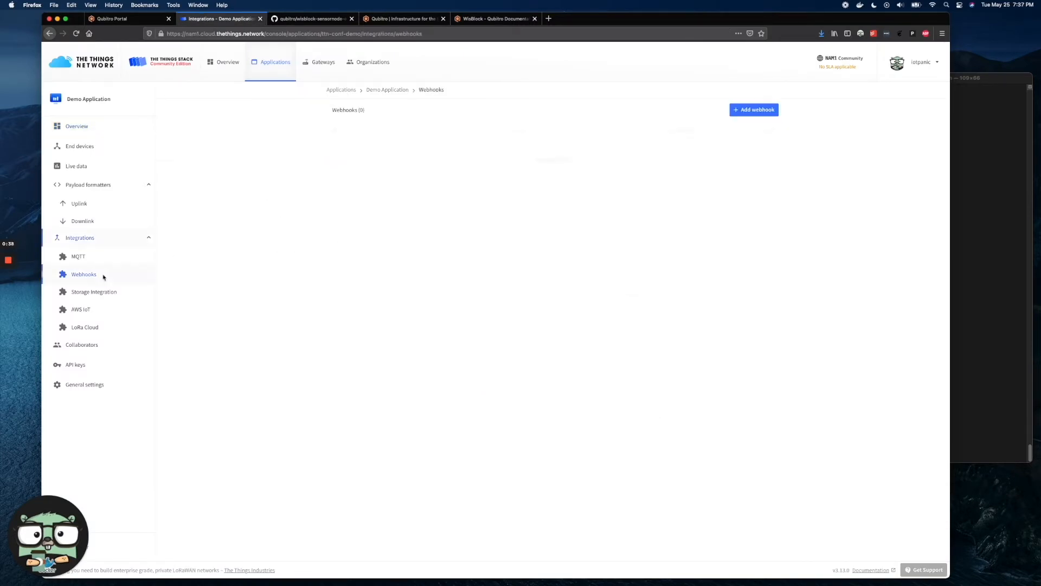
pyautogui.click(765, 111)
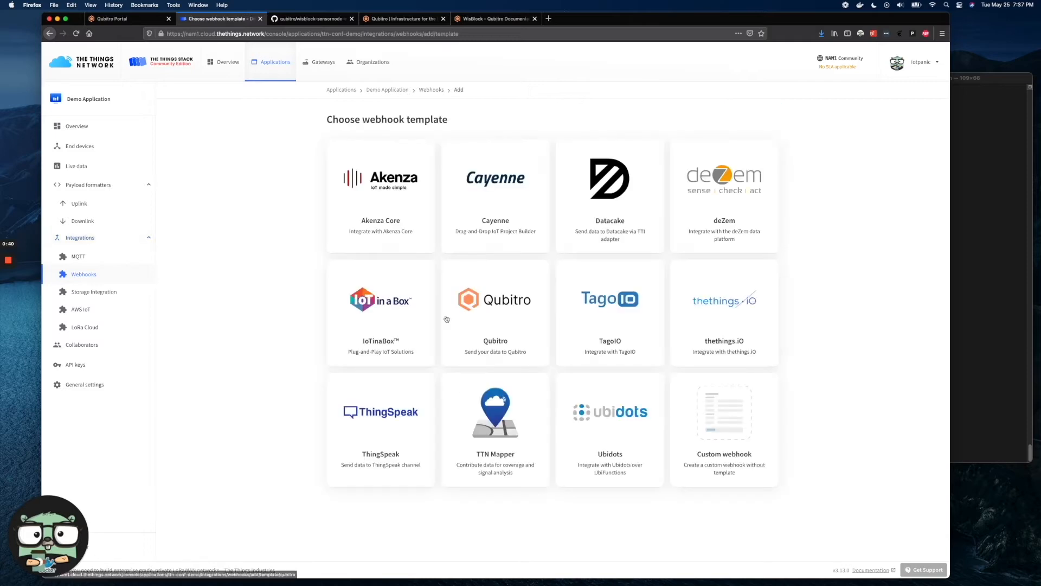
pyautogui.click(477, 316)
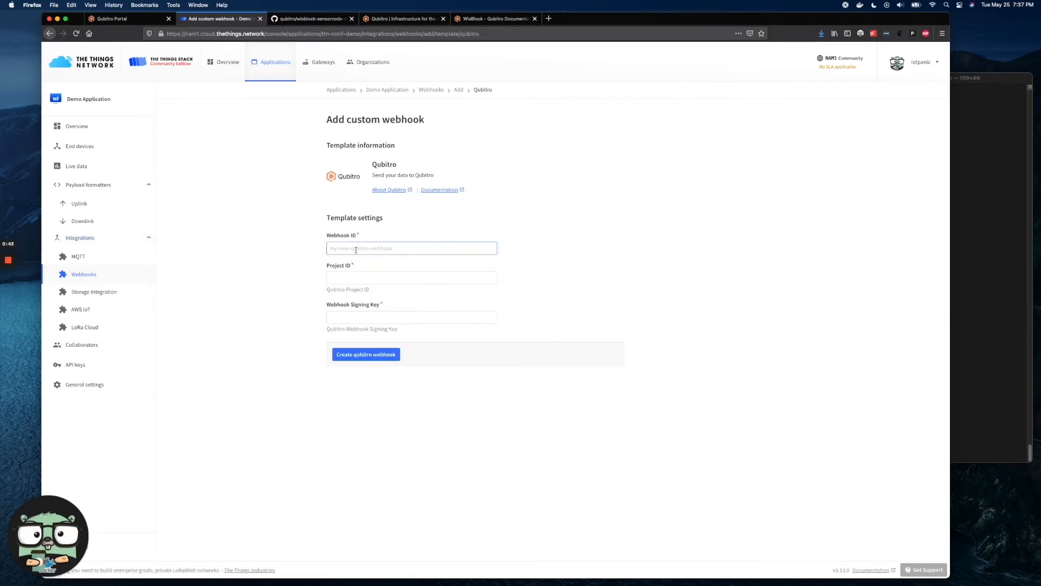
pyautogui.write('qubitro-webhook')
# Copy the TTN Conference Demo project's ID from the Qubitro Portal into the webhook's Project ID field
pyautogui.click(416, 278)
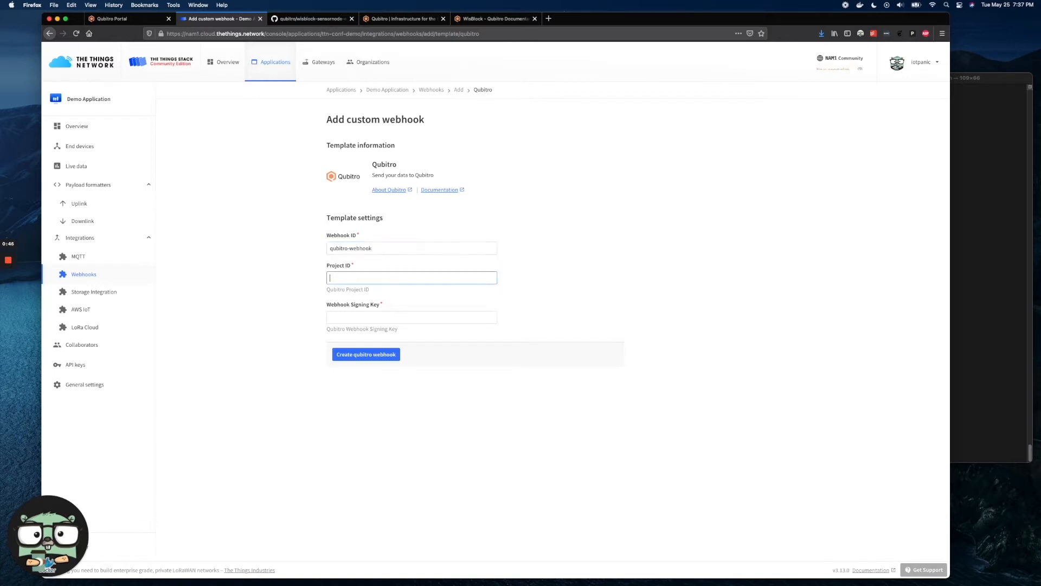
pyautogui.click(127, 18)
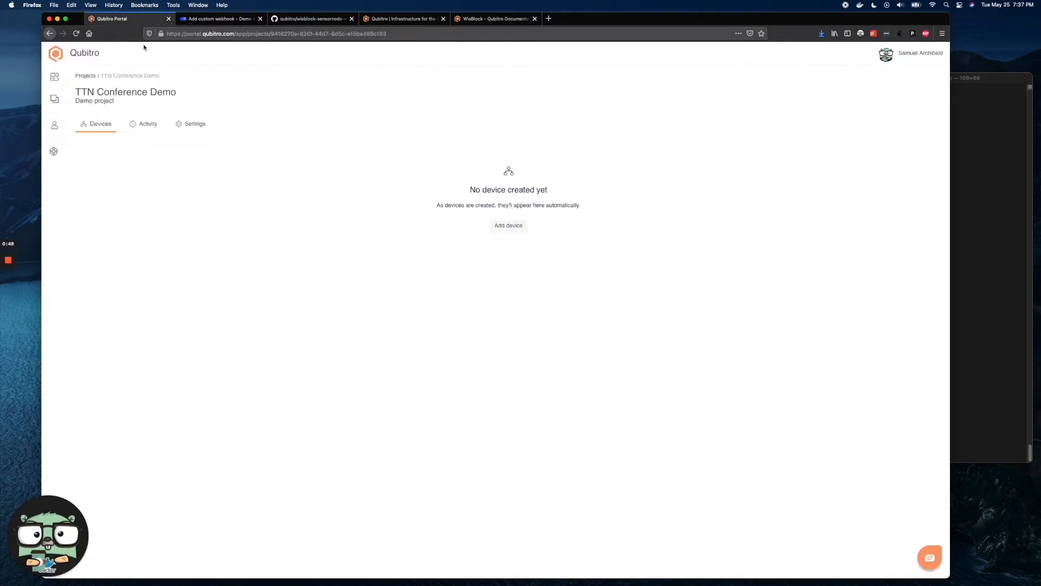
pyautogui.click(203, 123)
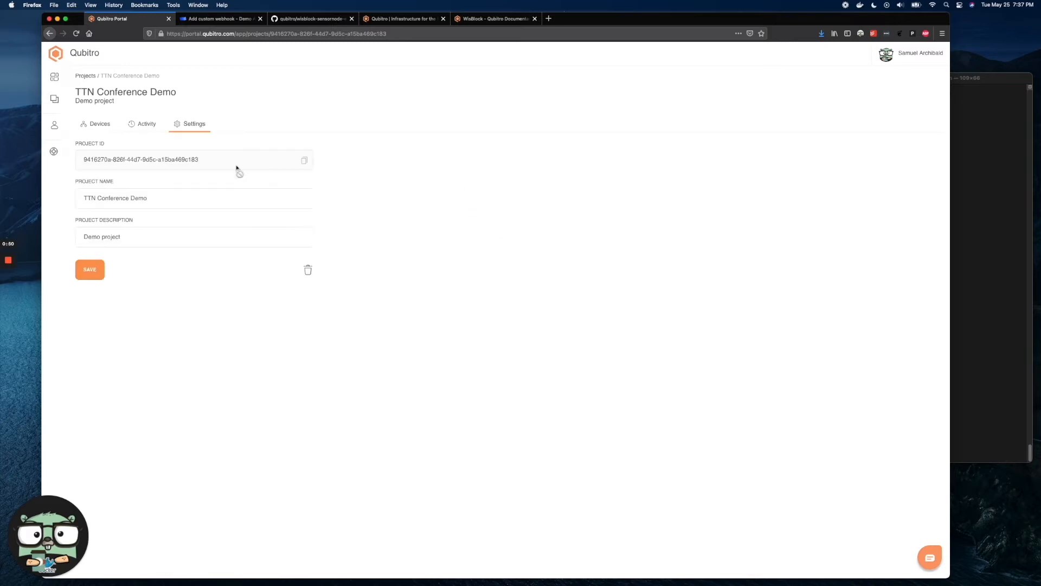
pyautogui.click(305, 162)
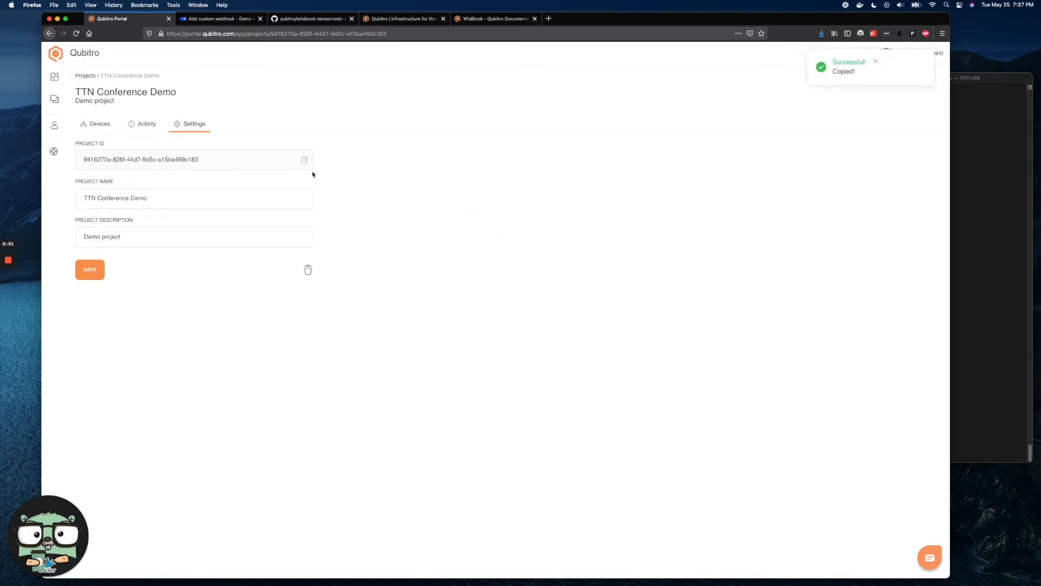
pyautogui.click(215, 18)
pyautogui.press('super+v')
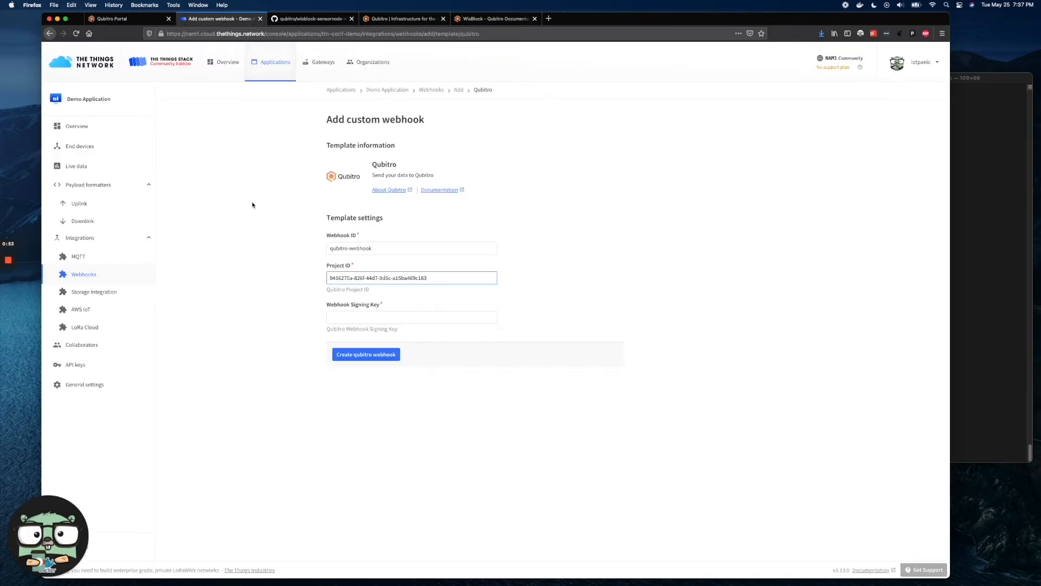
# Copy the HTTP webhook signing key from the Qubitro Portal into the Webhook Signing Key field and create the Qubitro webhook
pyautogui.click(128, 18)
pyautogui.moveTo(55, 127)
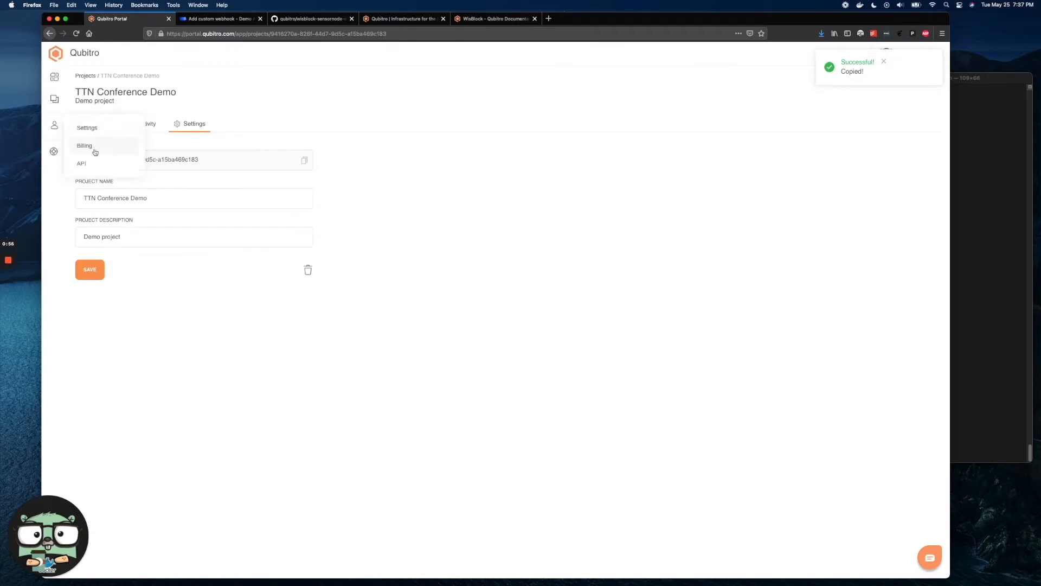
pyautogui.click(85, 163)
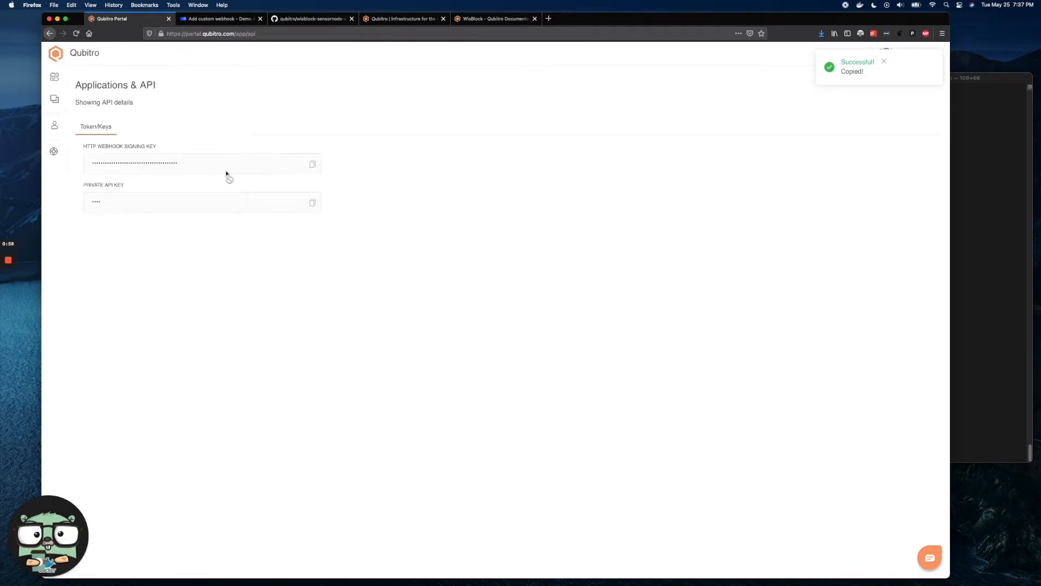
pyautogui.click(311, 168)
pyautogui.click(217, 19)
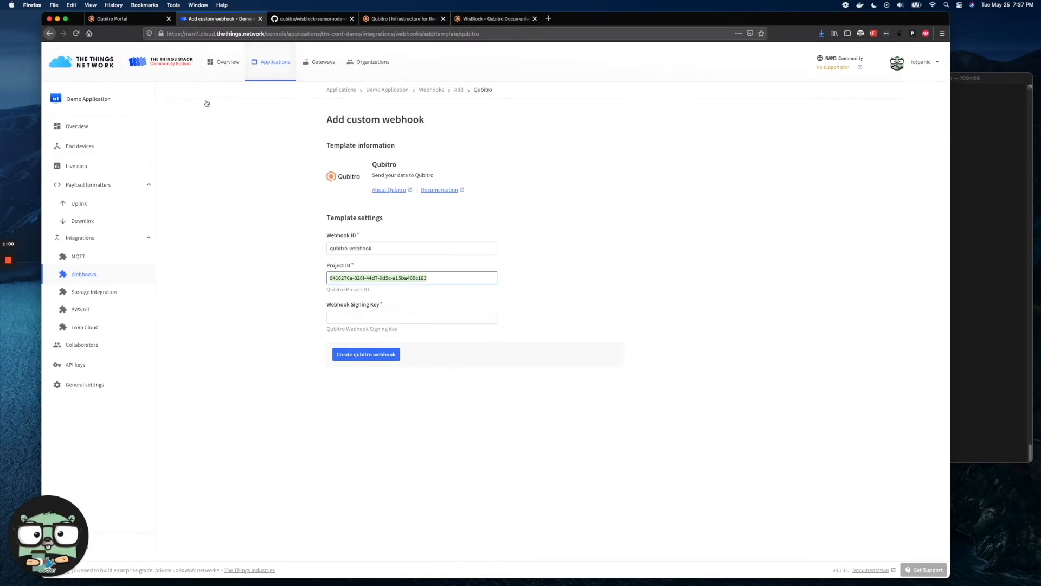
pyautogui.click(342, 315)
pyautogui.press('super+v')
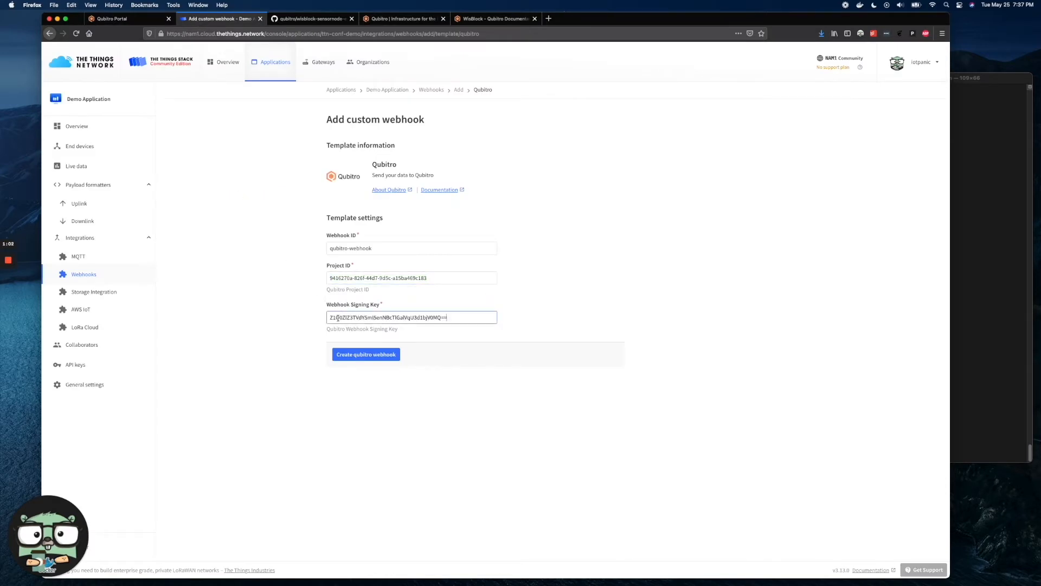
pyautogui.click(351, 356)
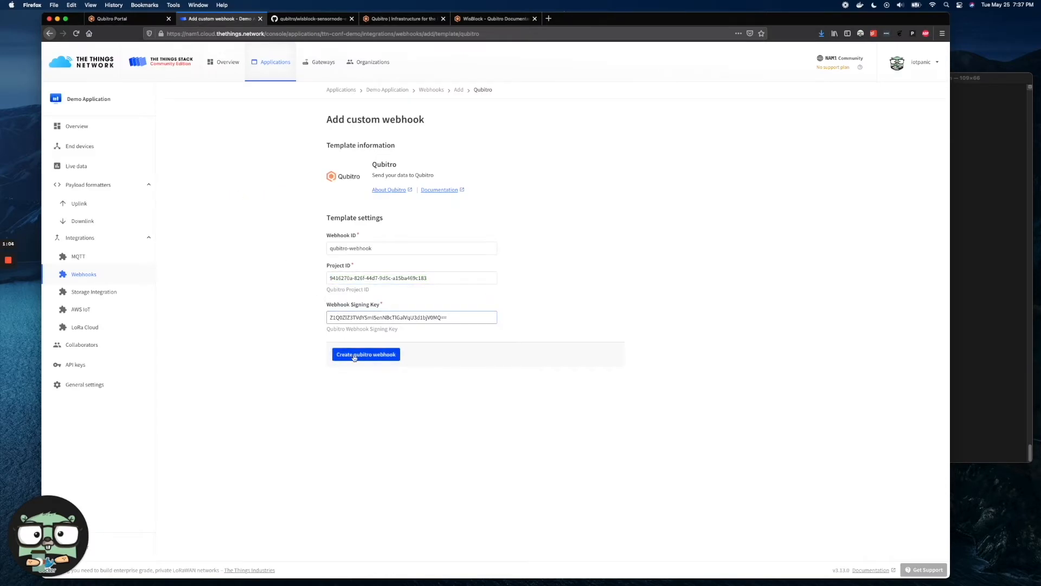
# Add an end device from the LoRaWAN repository: brand RAKwireless Technology, model Wisblock Starter Kit RAK4631, region profile US_902_928
pyautogui.click(82, 147)
pyautogui.click(742, 111)
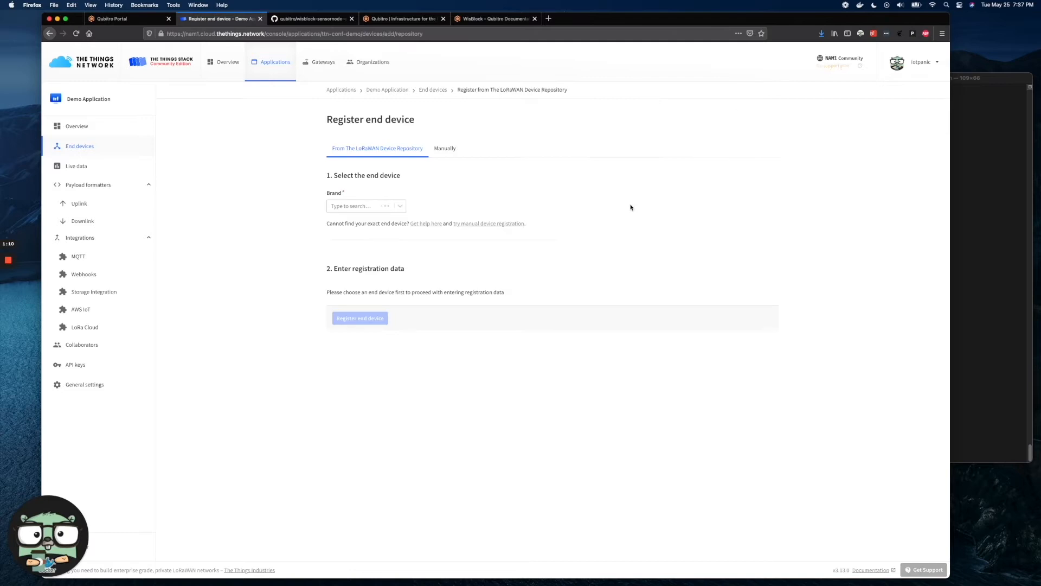
pyautogui.click(381, 208)
pyautogui.write('rak')
pyautogui.press('Return')
pyautogui.click(445, 209)
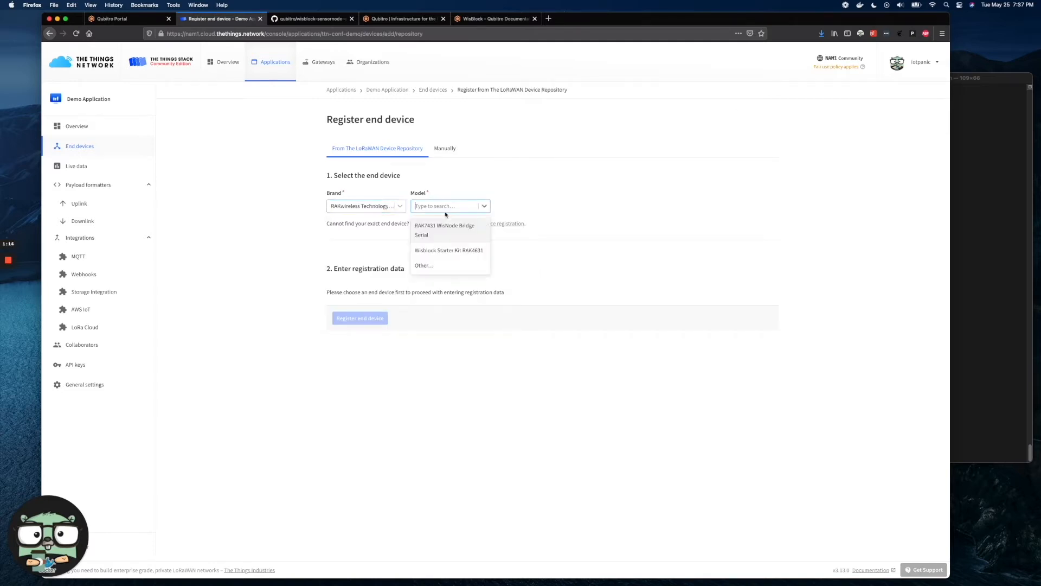
pyautogui.click(440, 251)
pyautogui.click(606, 206)
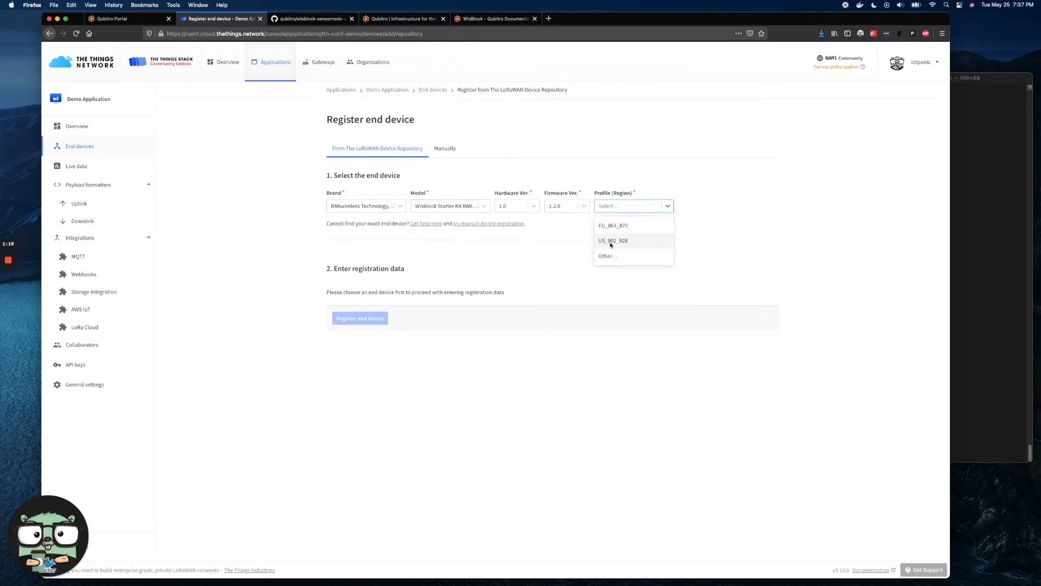
pyautogui.click(611, 243)
# Enter the AppEUI 70 B3 D5 7E D0 00 00 00 and the DevEUI AC 1F 09 FF FE 03 EF 42
pyautogui.click(416, 398)
pyautogui.scroll(-1, 546, 360)
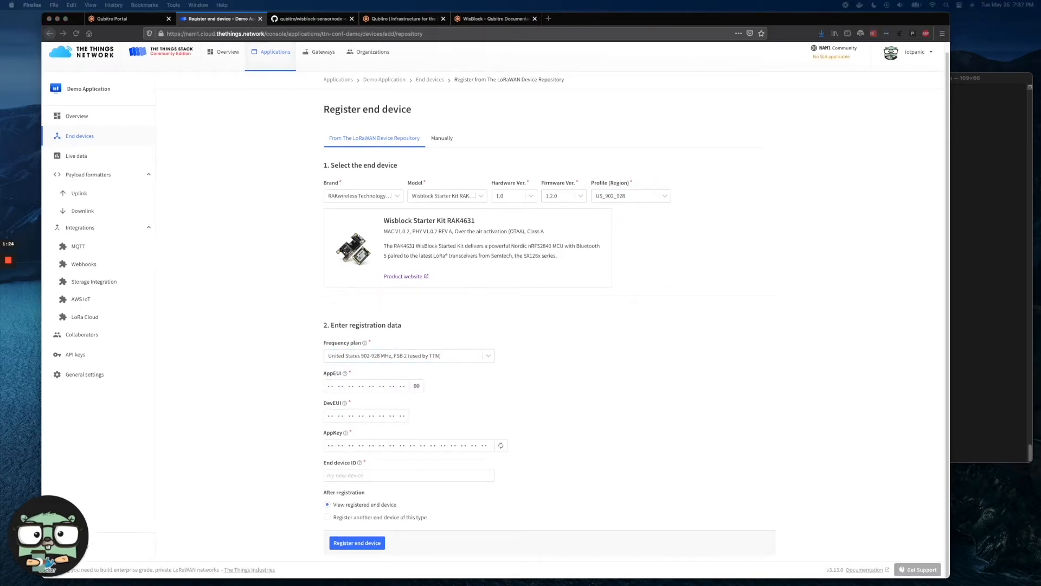
pyautogui.click(328, 386)
pyautogui.press('super+v')
pyautogui.click(454, 414)
pyautogui.click(328, 415)
pyautogui.press('super+v')
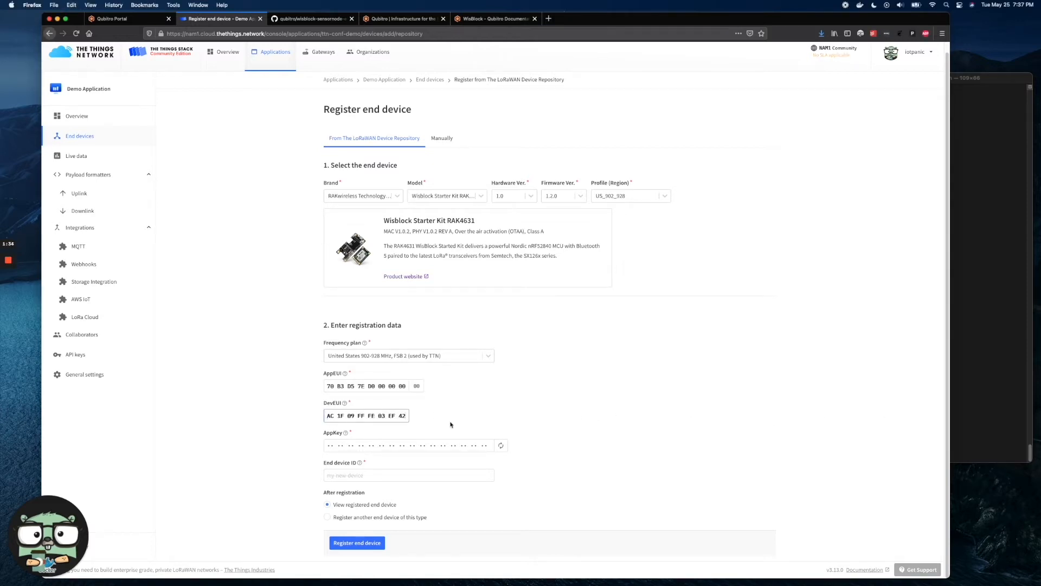
# Generate an AppKey for the WisBlock device and register the end device
pyautogui.click(500, 445)
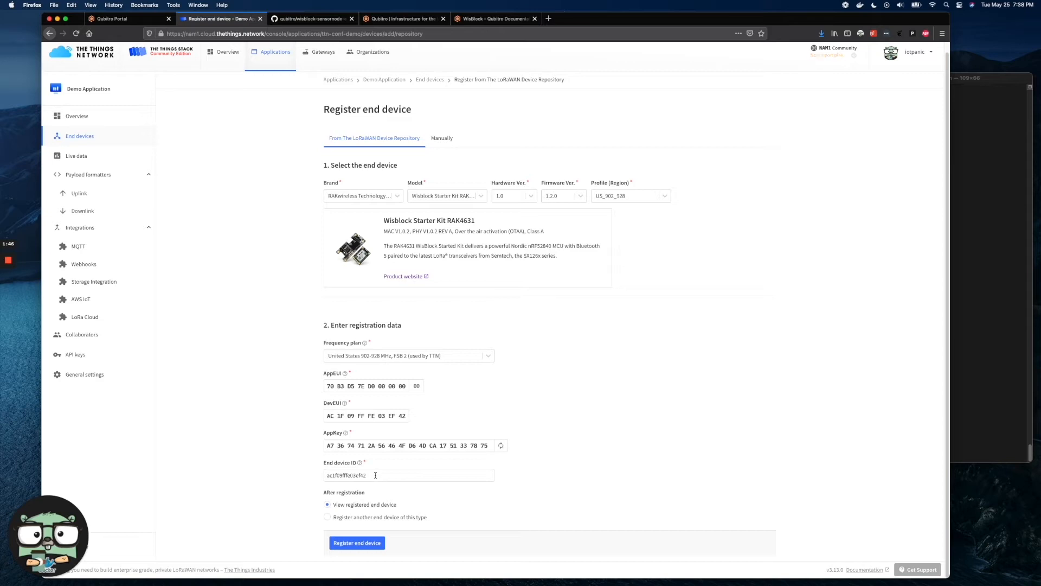
pyautogui.scroll(1, 409, 484)
pyautogui.scroll(-1, 409, 484)
pyautogui.click(373, 545)
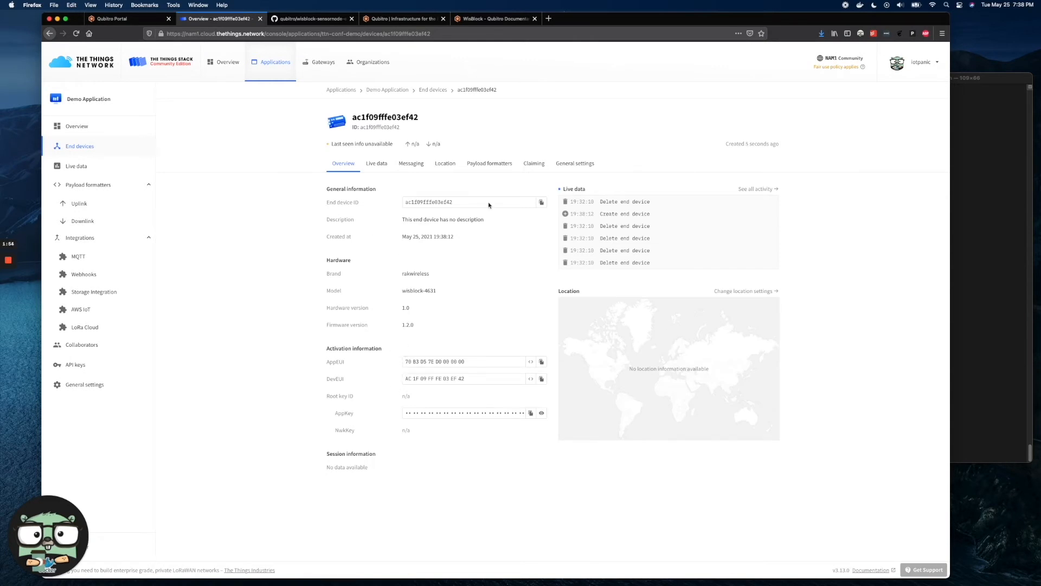
# Copy the HTTPS URL of GitHub's qubitro/wisblock-sensornode-example repository and git clone it into Documents in Terminal
pyautogui.click(322, 19)
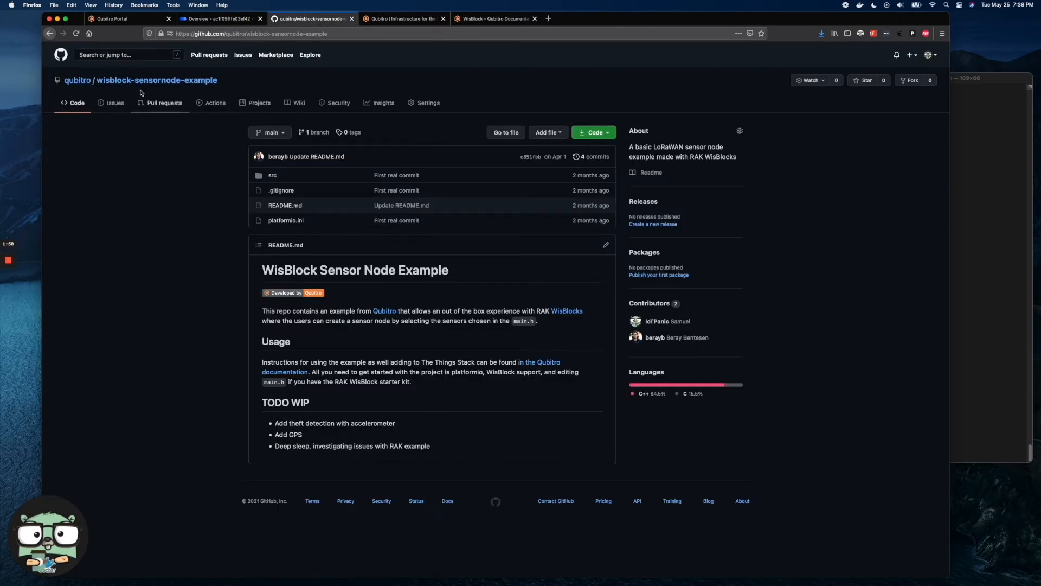
pyautogui.click(589, 136)
pyautogui.click(599, 179)
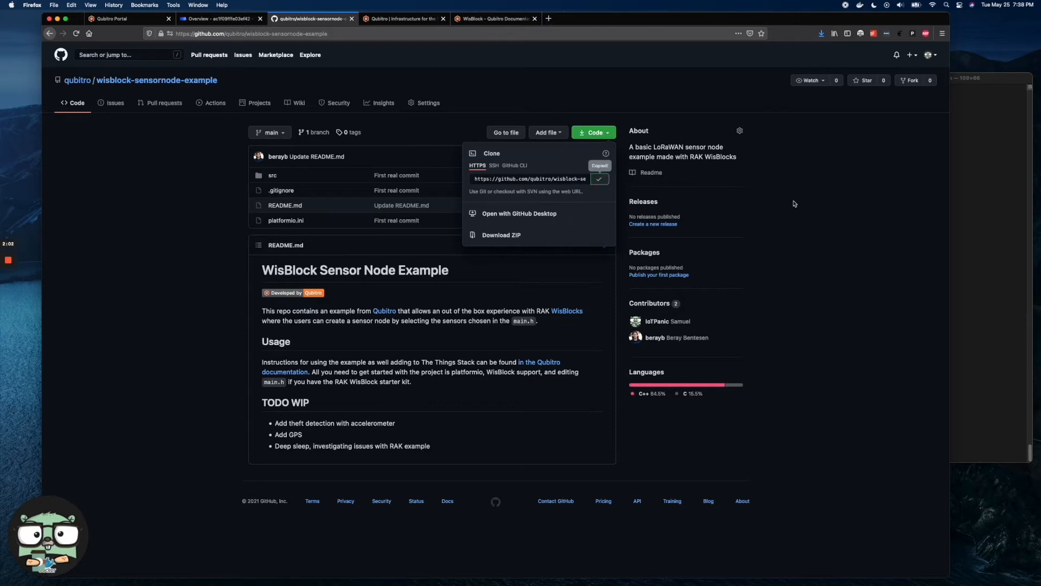
pyautogui.click(996, 224)
pyautogui.write('git clone')
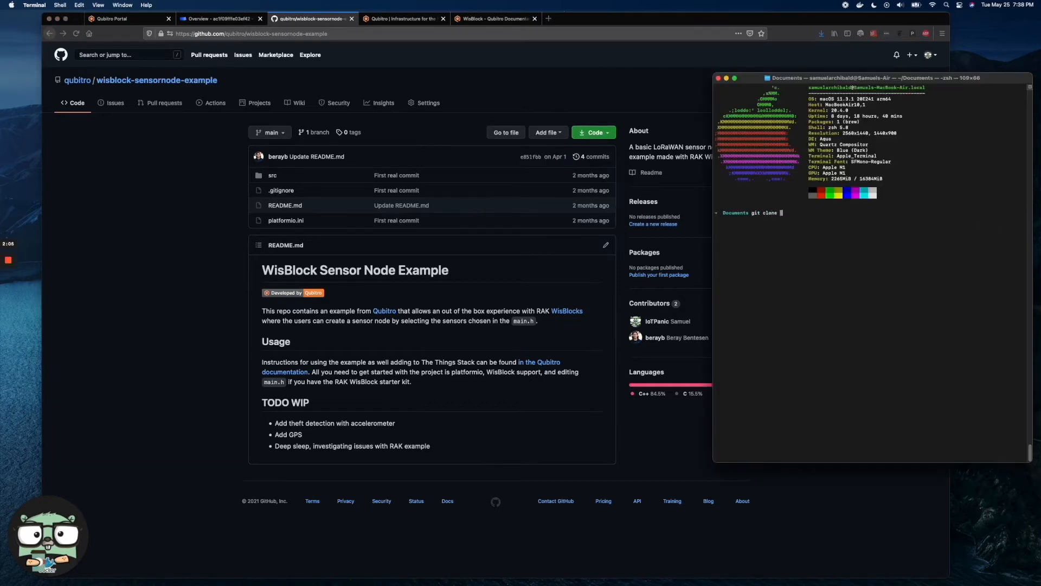
pyautogui.press('super+v')
pyautogui.press('Return')
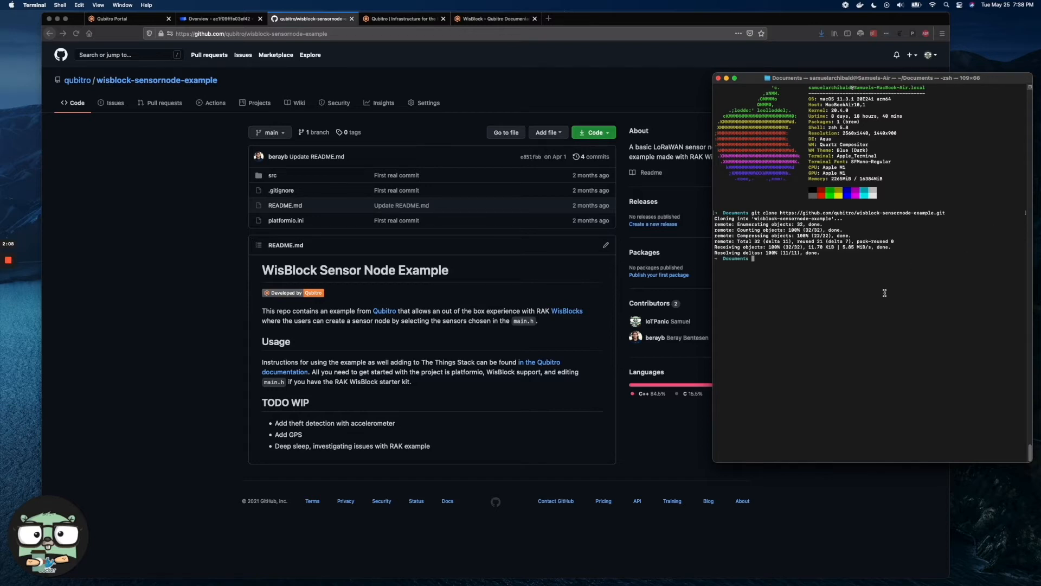
# In main.h of the sensor node project in VS Code, clear the 0x00 placeholder bytes of DEV_EUI, APP_EUI and APP_KEY
pyautogui.click(862, 507)
pyautogui.hotkey('ctrl', 'Right')
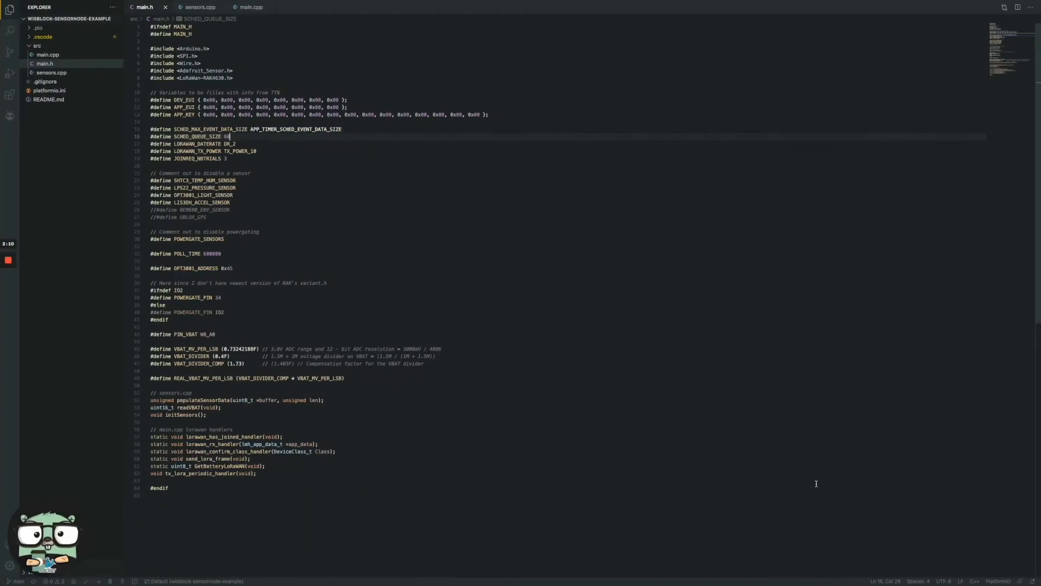
pyautogui.click(476, 231)
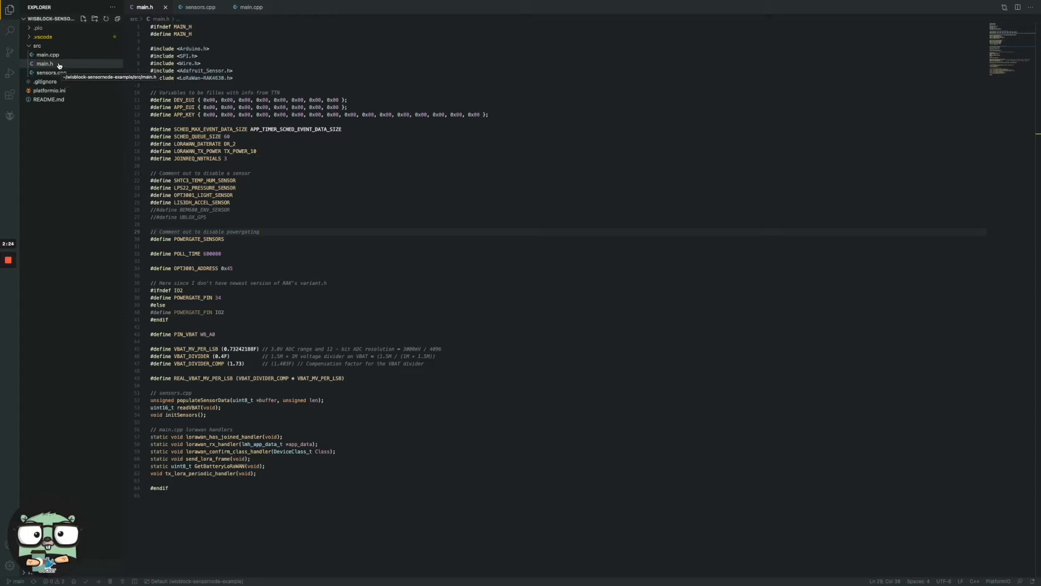
pyautogui.click(280, 115)
pyautogui.moveTo(341, 100); pyautogui.dragTo(203, 99)
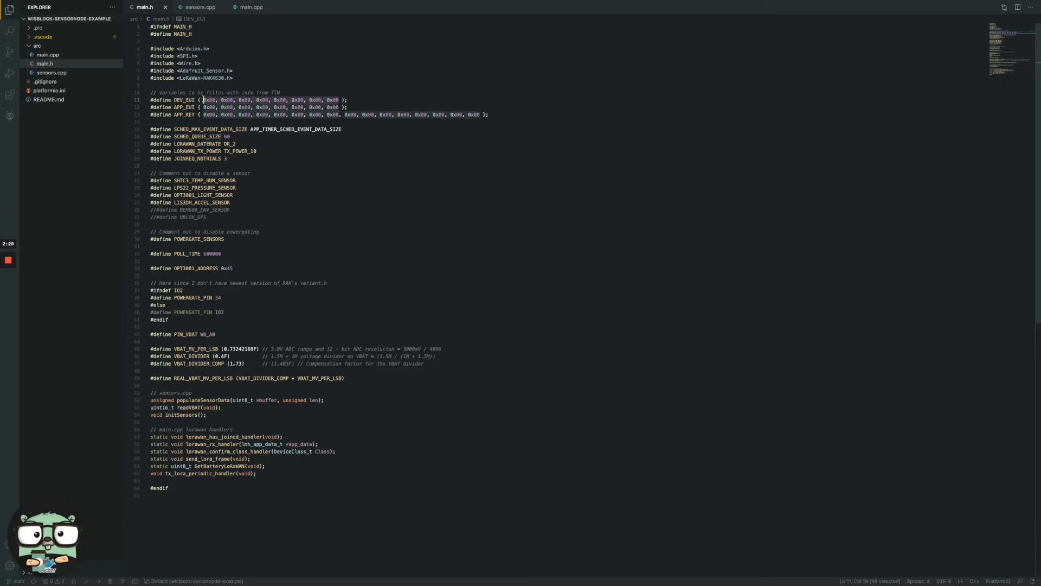
pyautogui.press('BackSpace')
pyautogui.click(204, 107)
pyautogui.moveTo(203, 107); pyautogui.dragTo(339, 107)
pyautogui.press('BackSpace')
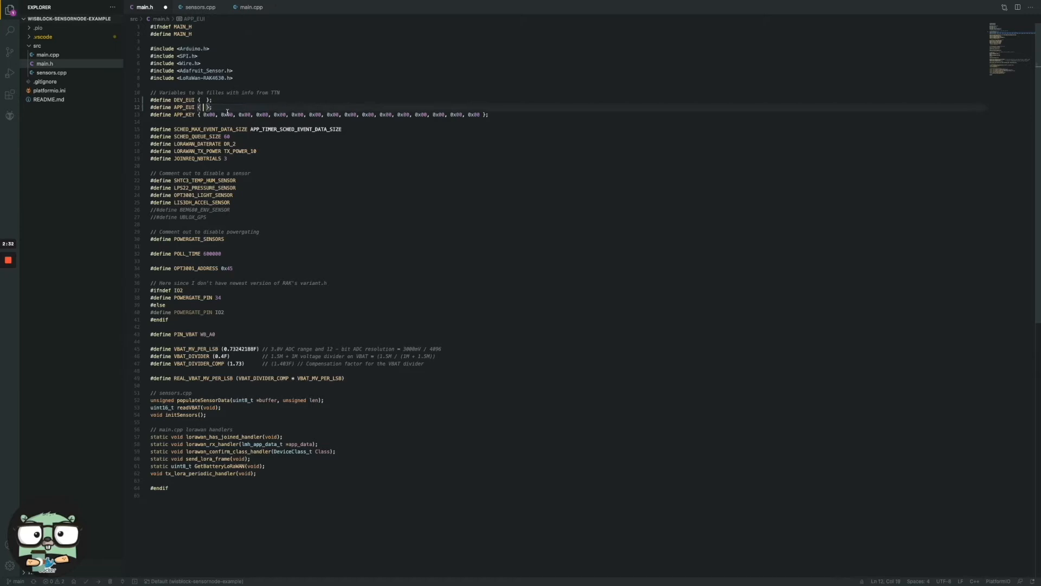
pyautogui.moveTo(205, 115); pyautogui.dragTo(478, 114)
pyautogui.press('BackSpace')
# On the end device's overview in The Things Stack, reveal the AppKey and format the AppEUI, DevEUI and AppKey as byte arrays
pyautogui.hotkey('ctrl', 'Left')
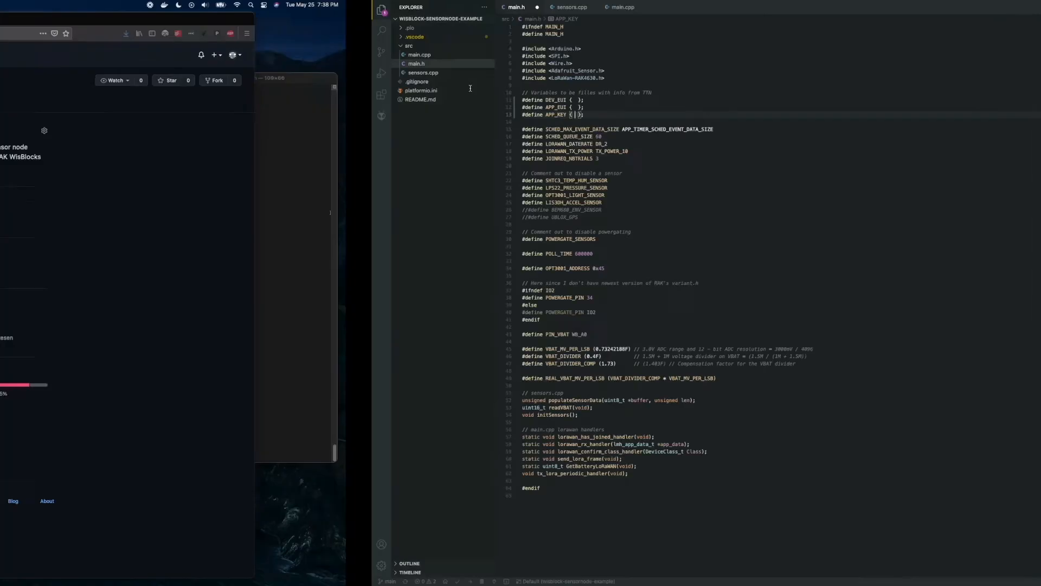
pyautogui.click(220, 18)
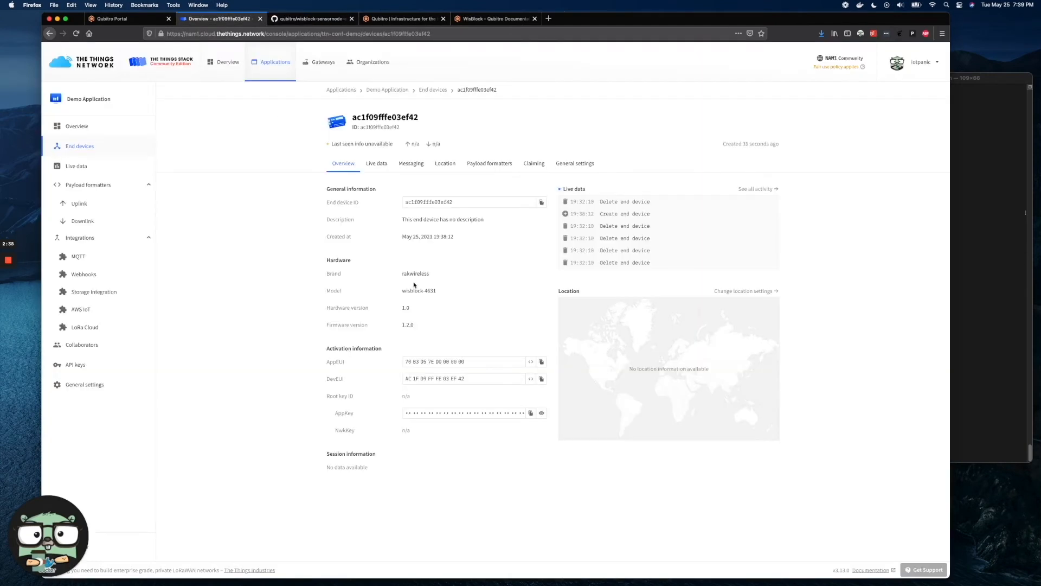
pyautogui.click(531, 363)
pyautogui.click(532, 379)
pyautogui.click(541, 413)
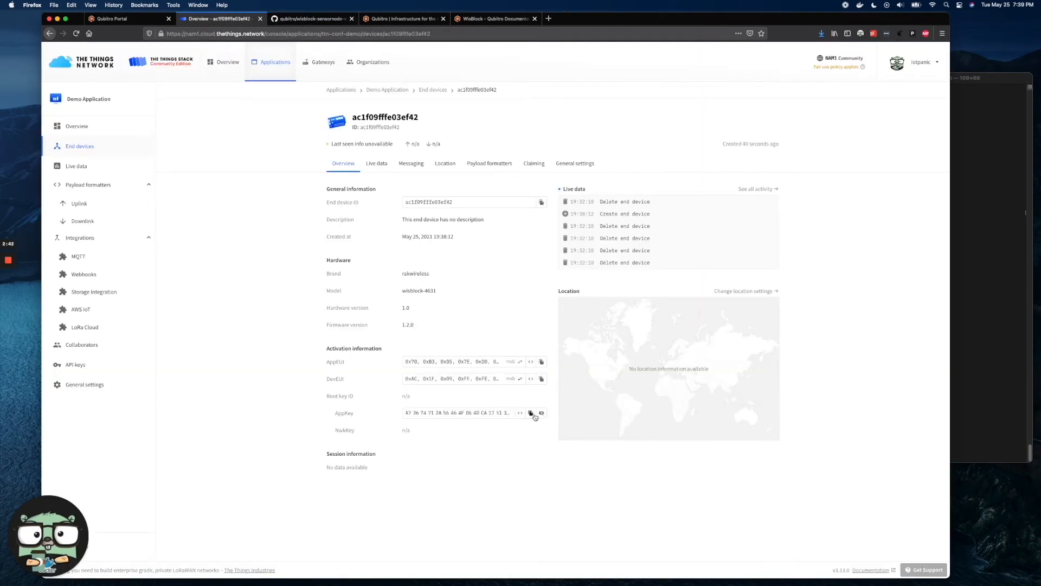
pyautogui.click(522, 414)
# Copy the device's AppEUI and DevEUI byte arrays into the APP_EUI and DEV_EUI defines of main.h in VS Code
pyautogui.click(542, 361)
pyautogui.press('super+Tab')
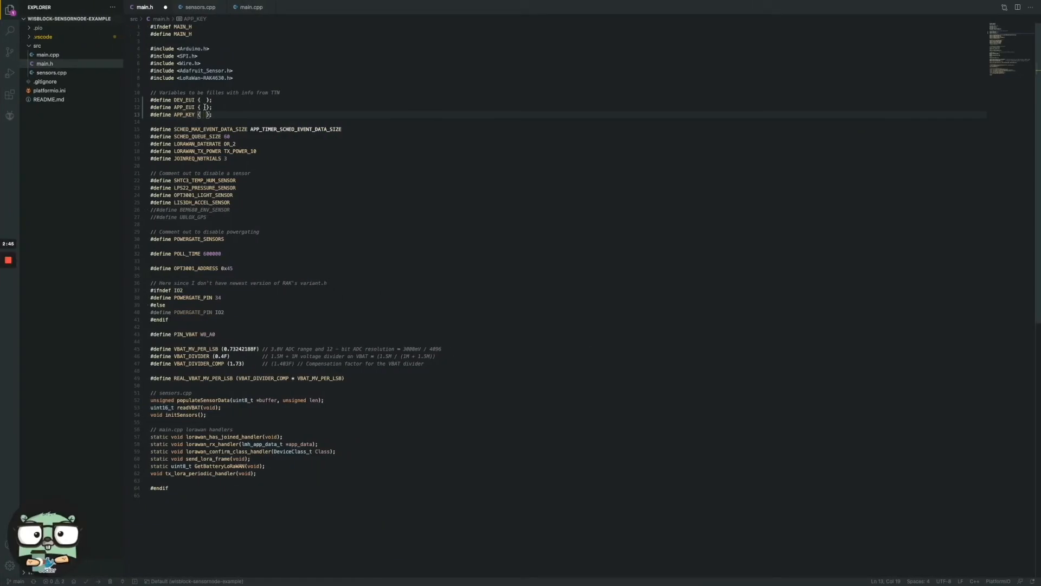
pyautogui.click(203, 107)
pyautogui.press('super+v')
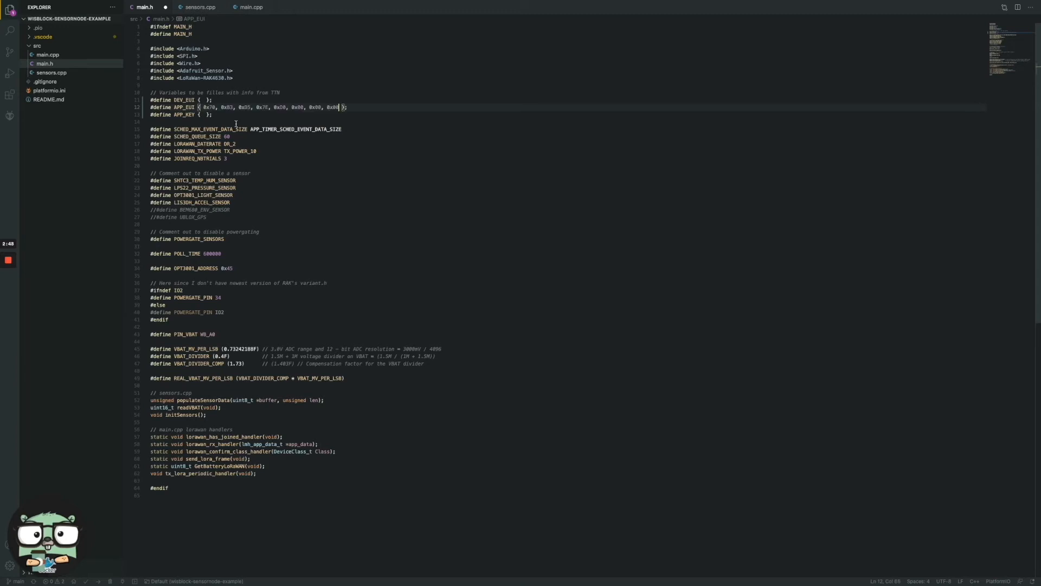
pyautogui.press('super+Tab')
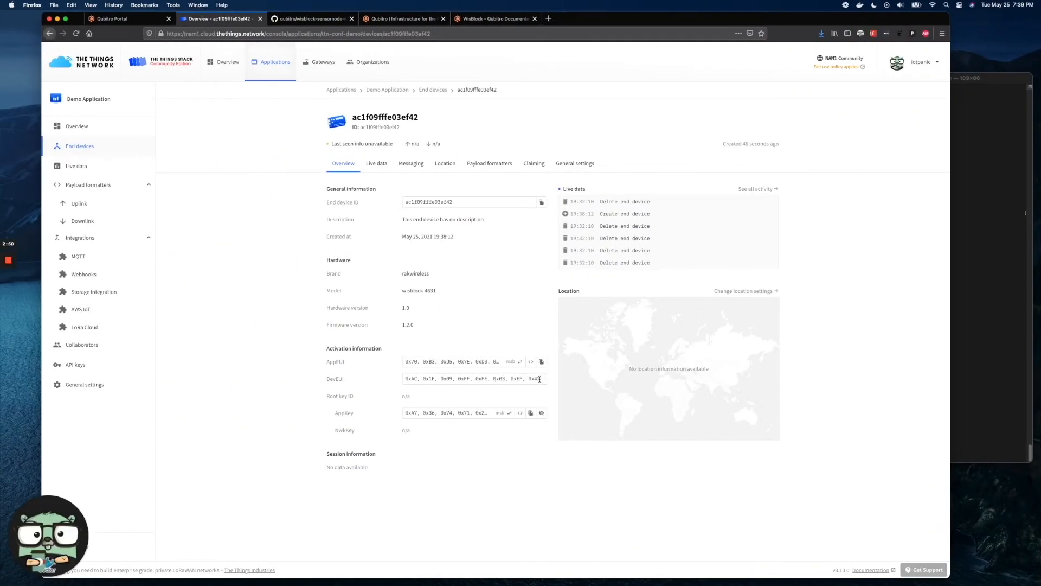
pyautogui.click(542, 379)
pyautogui.press('super+Tab')
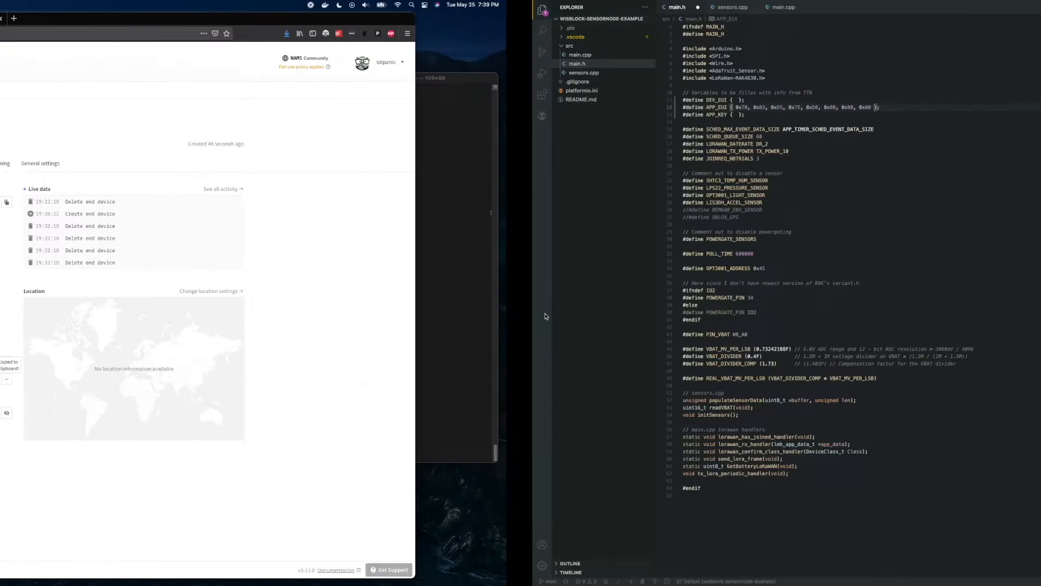
pyautogui.click(200, 100)
pyautogui.press('super+v')
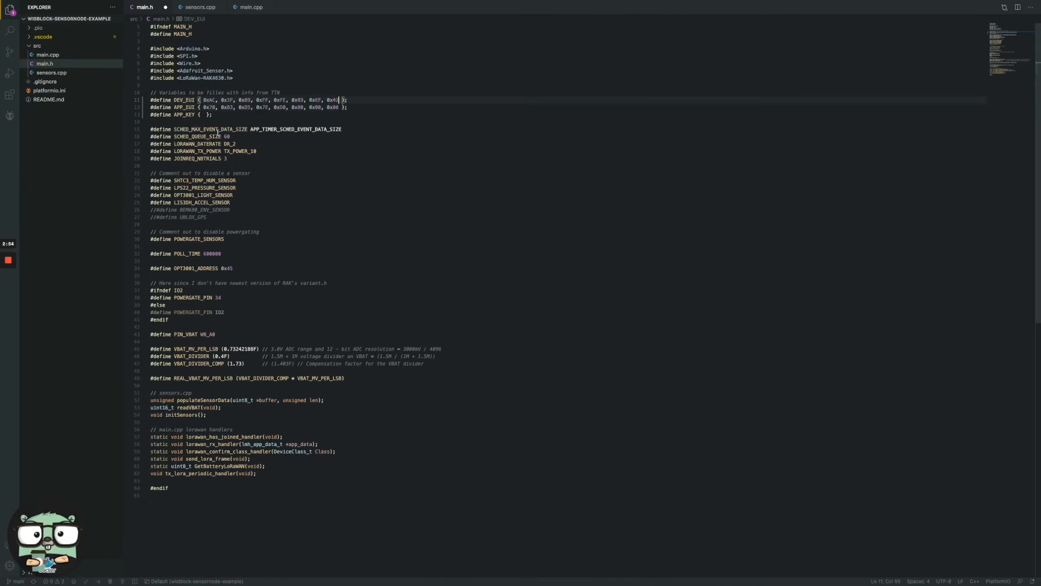
# Copy the AppKey byte array from The Things Stack into the APP_KEY define of main.h
pyautogui.press('super+Tab')
pyautogui.click(529, 415)
pyautogui.press('super+Tab')
pyautogui.click(201, 115)
pyautogui.press('super+v')
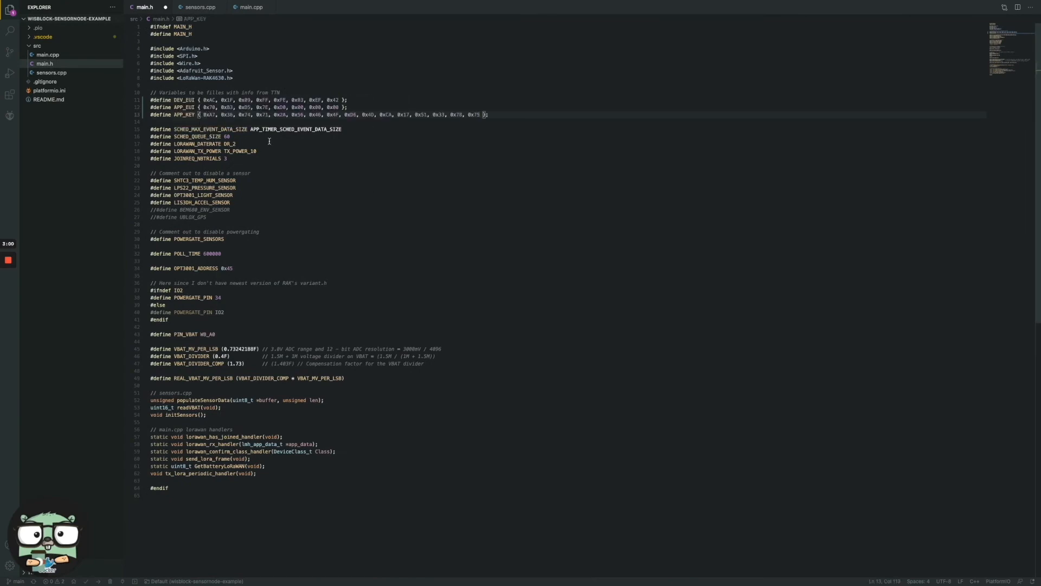
# In main.h, set POLL_TIME to 10000 and comment out the POWERGATE_SENSORS define
pyautogui.doubleClick(214, 254)
pyautogui.write('10000')
pyautogui.click(154, 239)
pyautogui.write('//')
# Uncomment the BEM680_ENV_SENSOR define in the sensor list of main.h
pyautogui.click(155, 217)
pyautogui.press('Up')
pyautogui.press('BackSpace')
pyautogui.press('BackSpace')
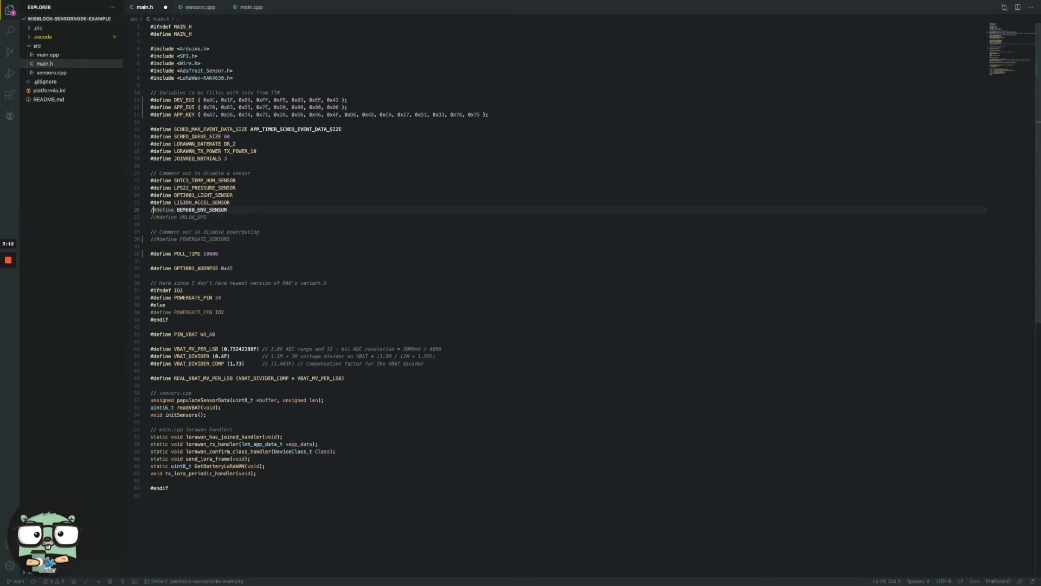
# Comment out the OPT3001_LIGHT_SENSOR, LPS22_PRESSURE_SENSOR and SHTC3_TEMP_HUM_SENSOR defines and save main.h
pyautogui.press('Up')
pyautogui.press('Up')
pyautogui.press('super+slash')
pyautogui.press('Up')
pyautogui.press('super+slash')
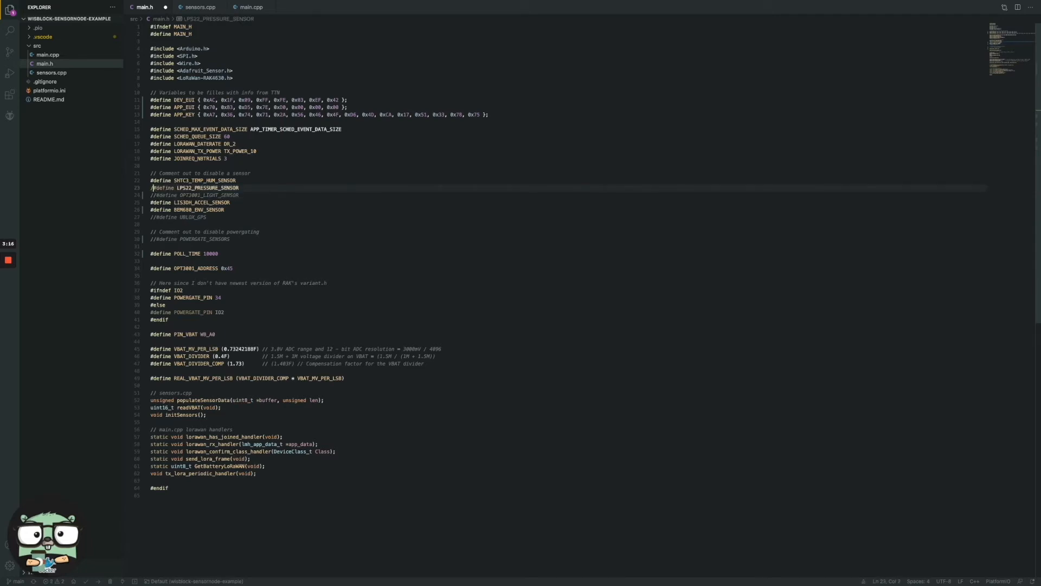
pyautogui.press('Up')
pyautogui.press('super+slash')
pyautogui.press('super+s')
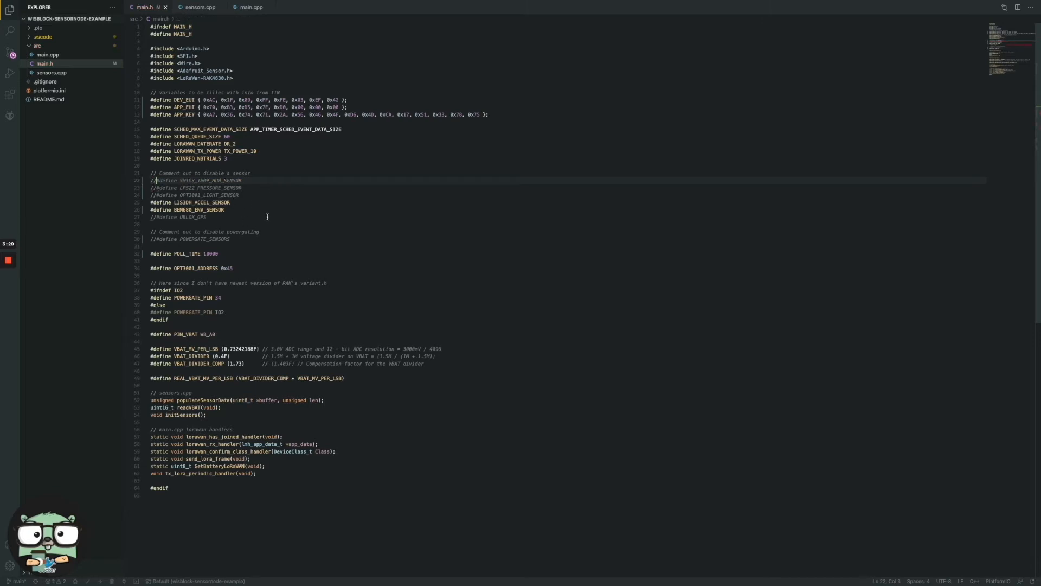
# Build the configured firmware and upload it to the WisBlock board with PlatformIO
pyautogui.click(266, 217)
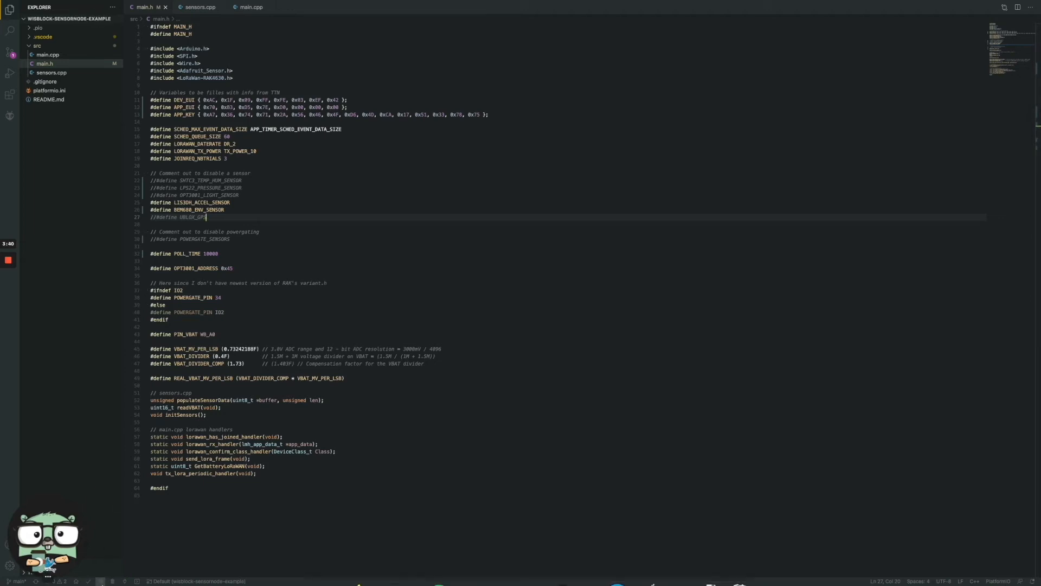
pyautogui.click(100, 581)
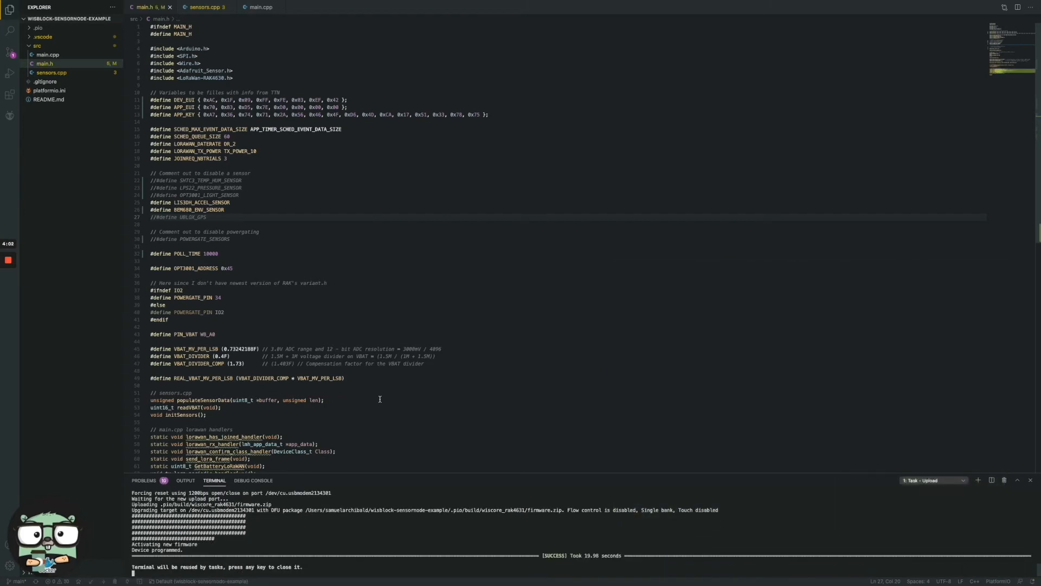
# Start the PlatformIO serial monitor and view the end device's live data in The Things Stack
pyautogui.hotkey('ctrl', 'Left')
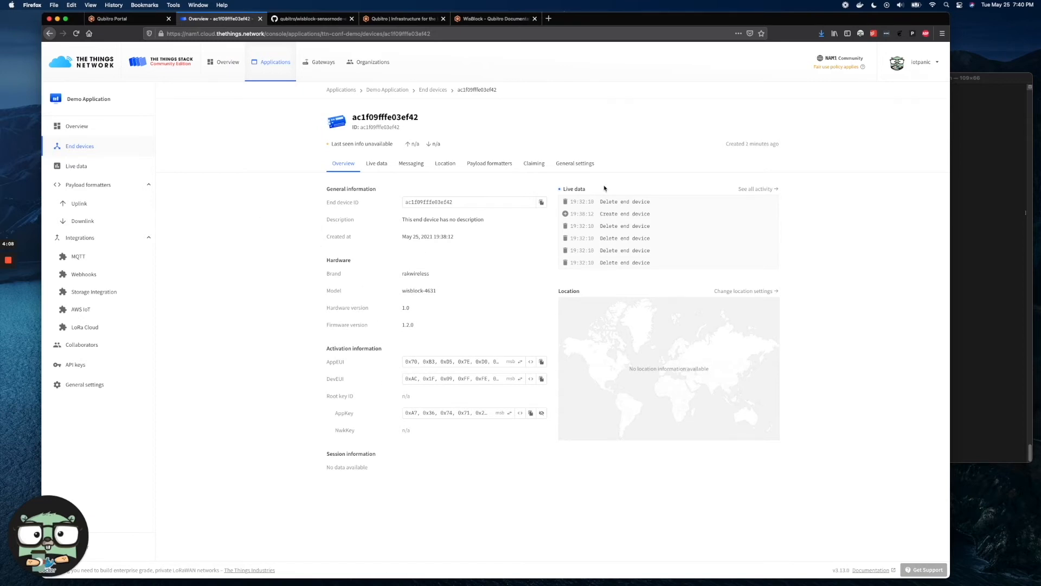
pyautogui.hotkey('ctrl', 'Right')
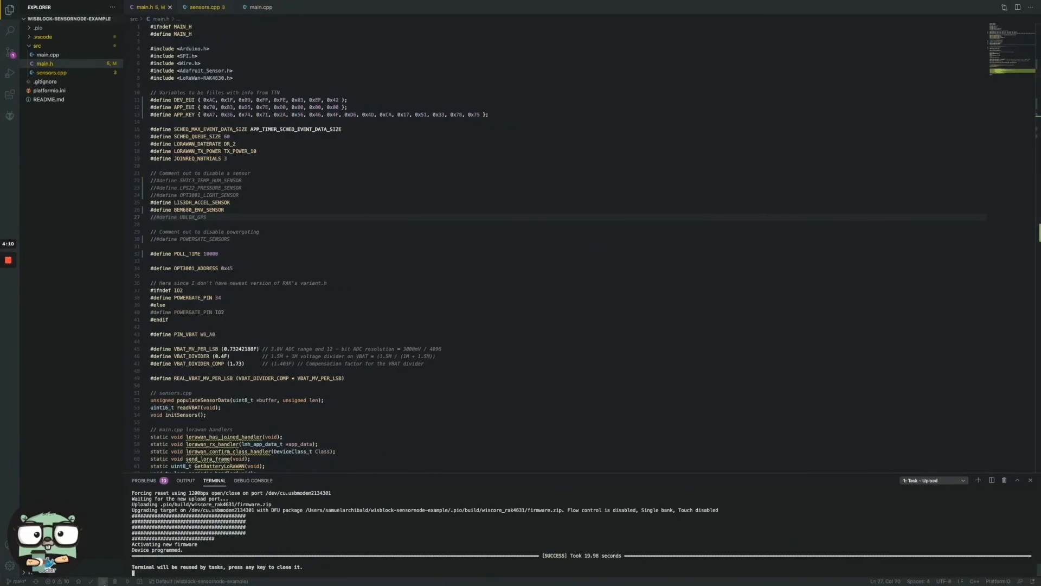
pyautogui.click(127, 581)
pyautogui.hotkey('ctrl', 'Left')
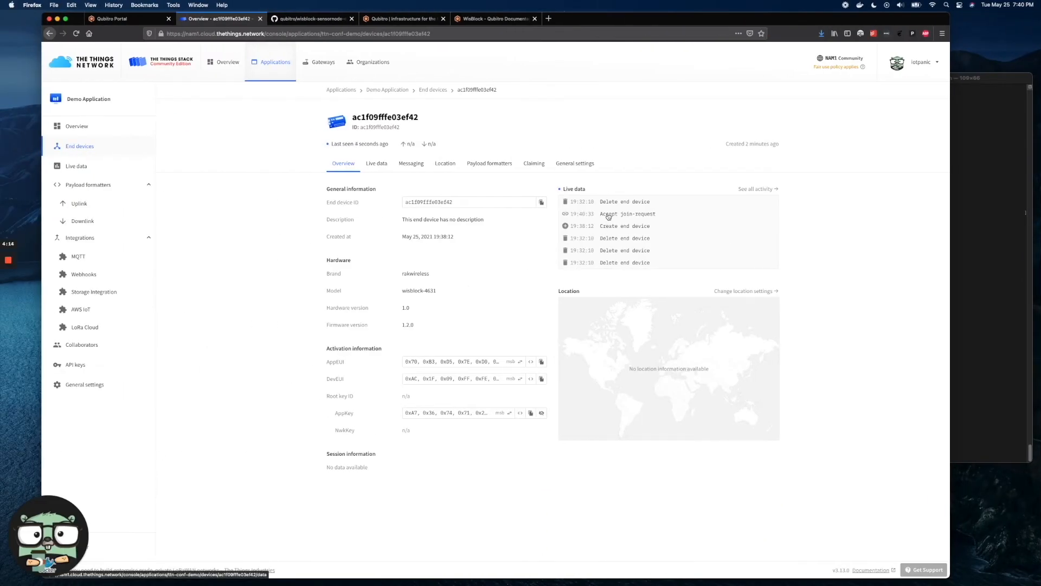
pyautogui.click(371, 166)
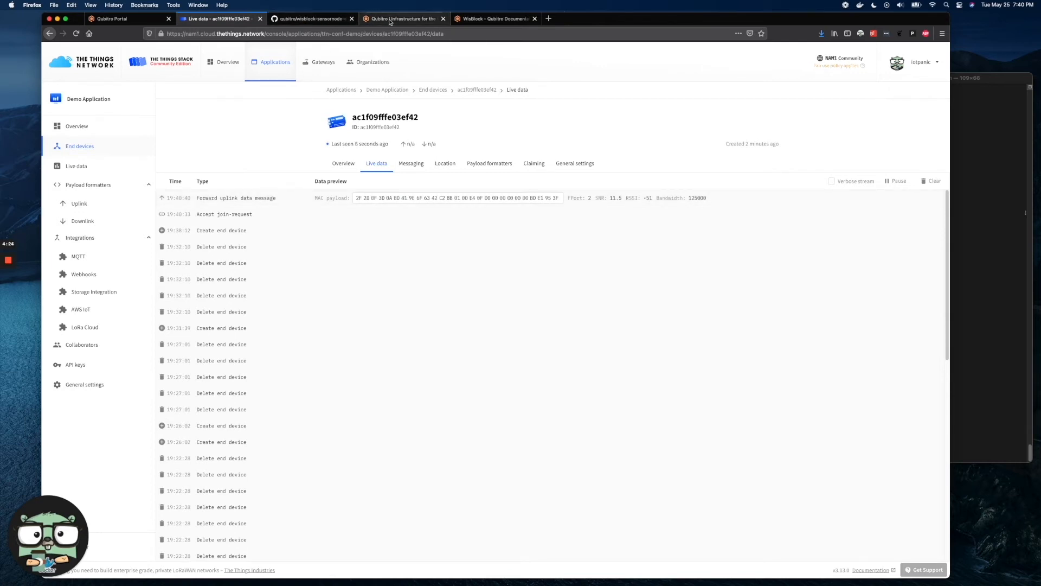
# Copy the complete decodeUplink code for The Things Stack Formatter from the Qubitro WisBlock documentation
pyautogui.click(492, 19)
pyautogui.scroll(-10, 492, 212)
pyautogui.scroll(-8, 491, 211)
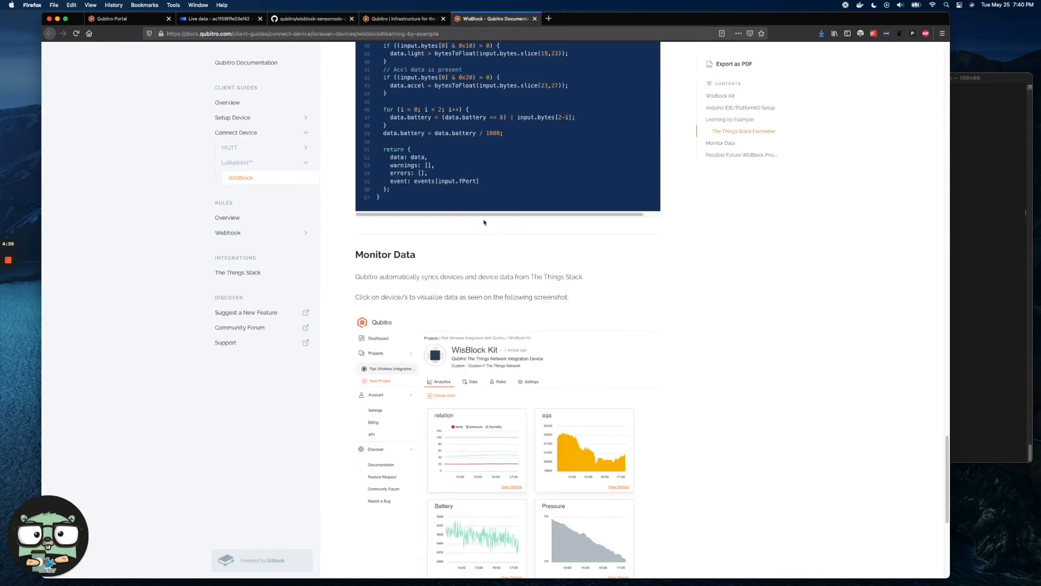
pyautogui.scroll(3, 439, 324)
pyautogui.scroll(2, 439, 324)
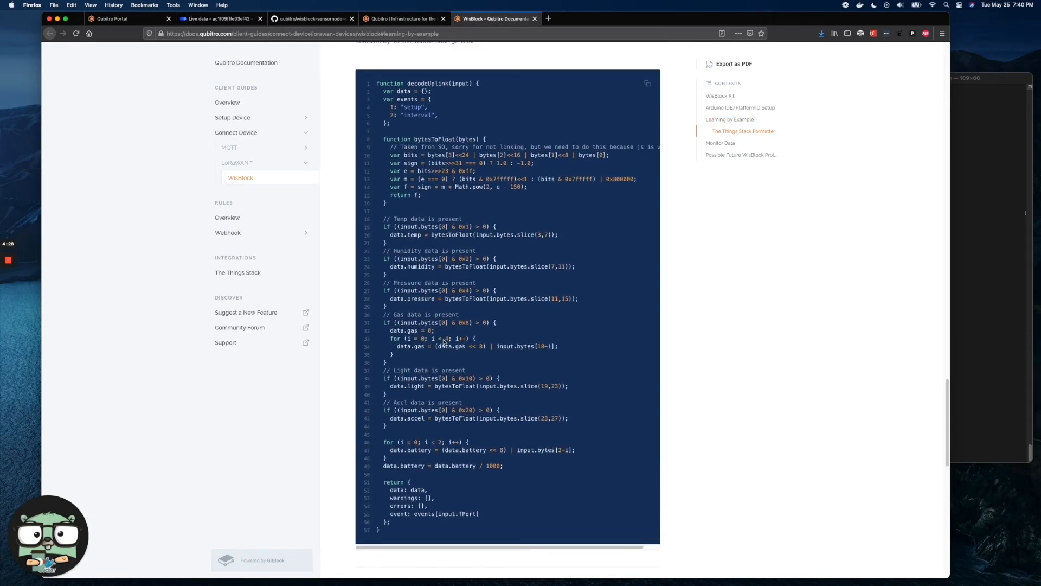
pyautogui.moveTo(397, 542); pyautogui.dragTo(338, 81)
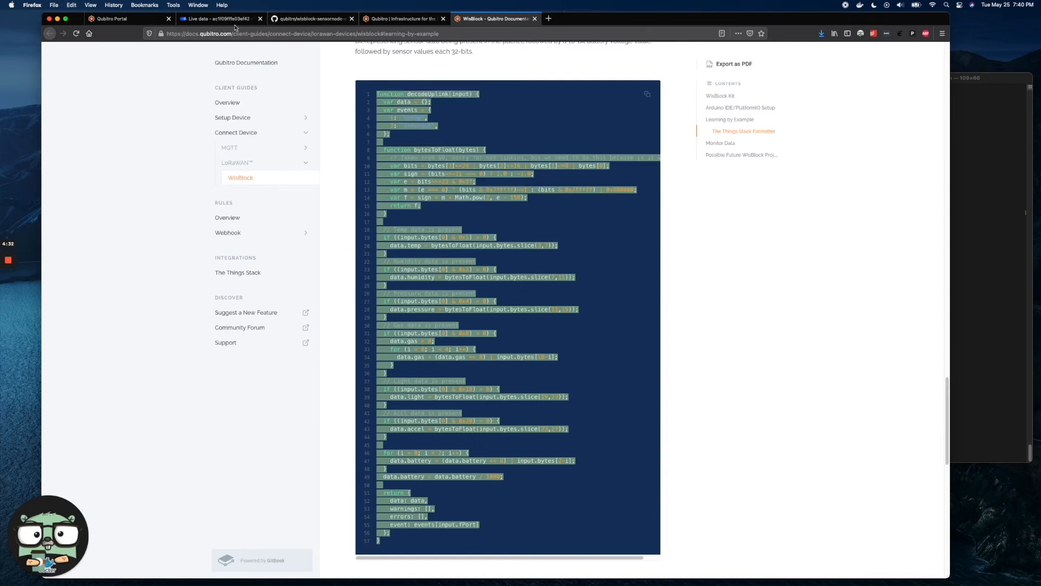
# Set the application's default uplink payload formatter to Javascript with the copied decodeUplink code, save it and open the application's live data
pyautogui.click(217, 18)
pyautogui.click(86, 204)
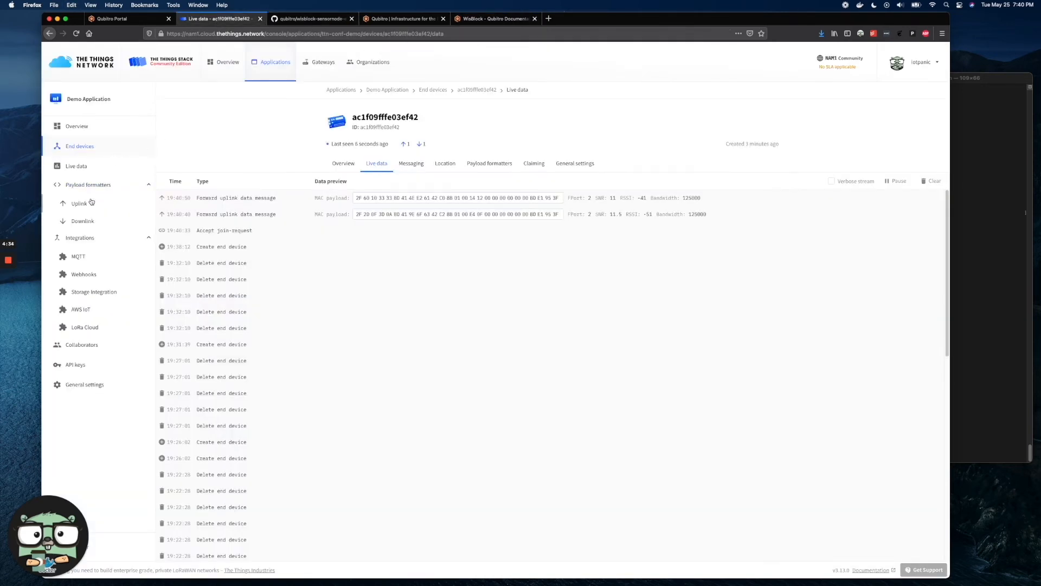
pyautogui.click(370, 181)
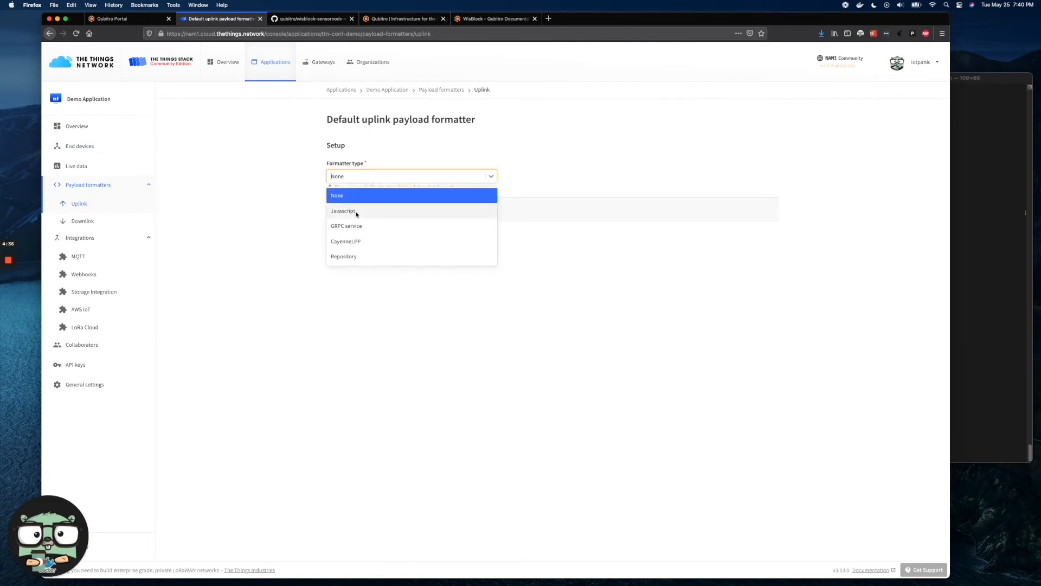
pyautogui.click(368, 209)
pyautogui.click(381, 283)
pyautogui.press('super+a')
pyautogui.press('super+v')
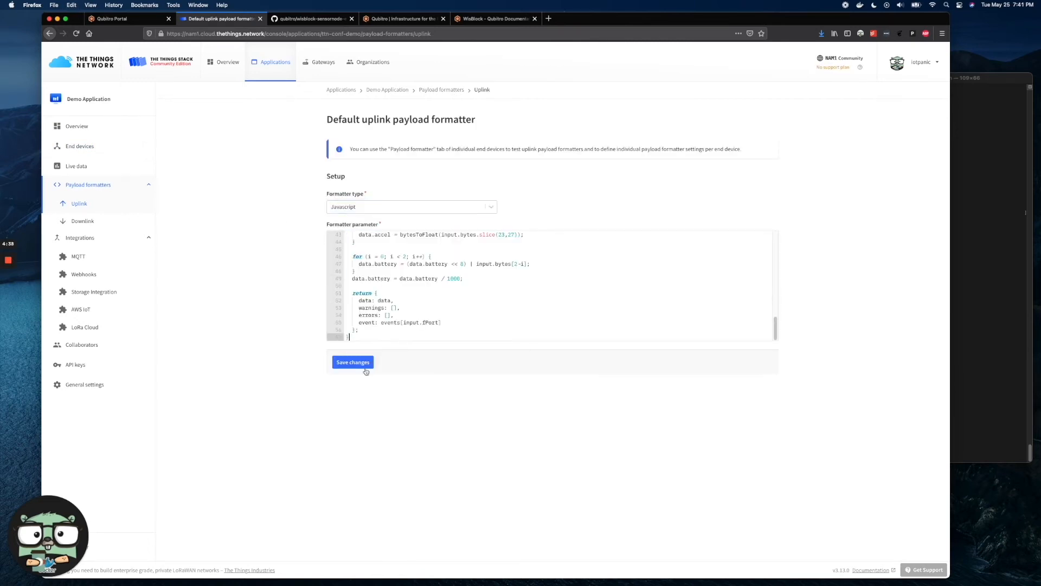
pyautogui.click(361, 363)
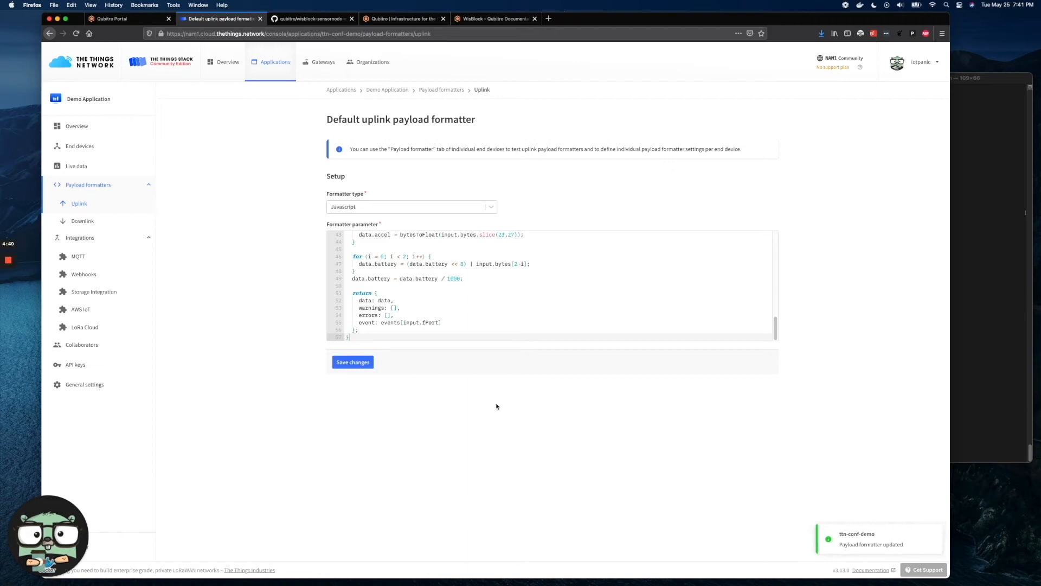
pyautogui.click(109, 165)
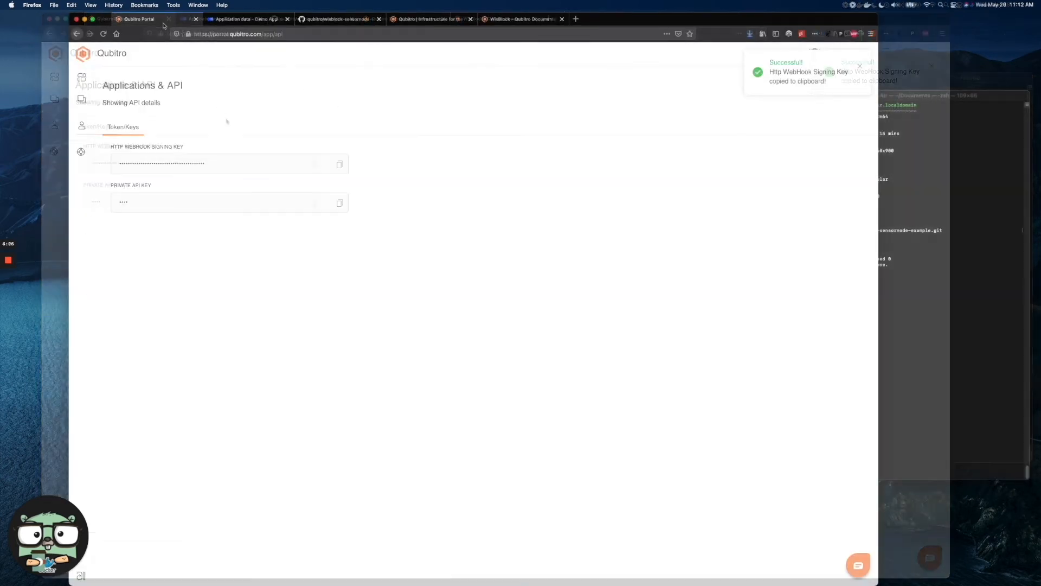
# In the Qubitro Portal, rename device ac1f09fffe03ef46 of the TTN Conference Demo project to Sensor Node and save
pyautogui.click(82, 100)
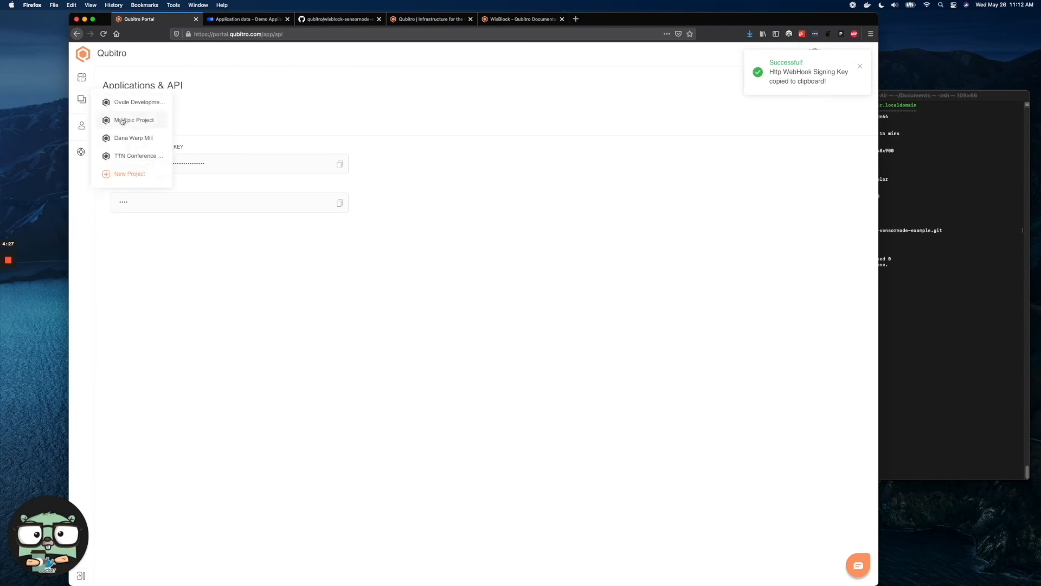
pyautogui.click(127, 157)
pyautogui.click(239, 185)
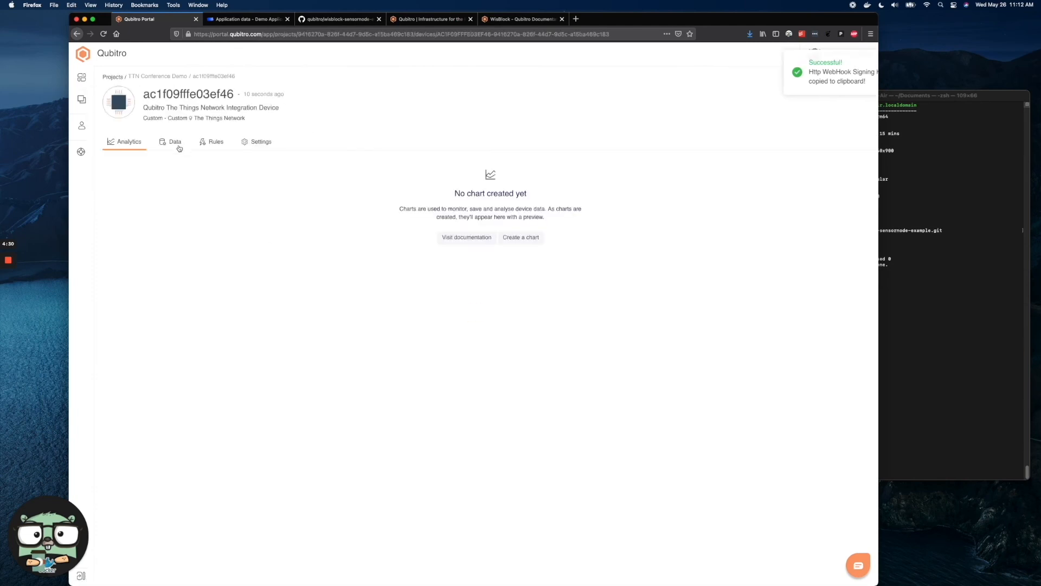
pyautogui.click(258, 143)
pyautogui.doubleClick(189, 294)
pyautogui.write('Sensor Node')
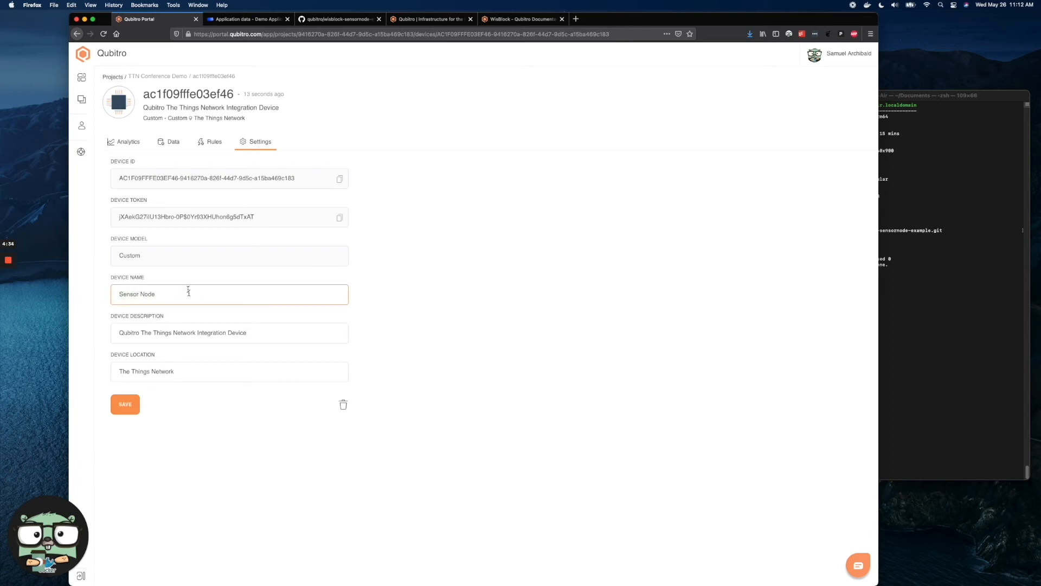
pyautogui.click(128, 409)
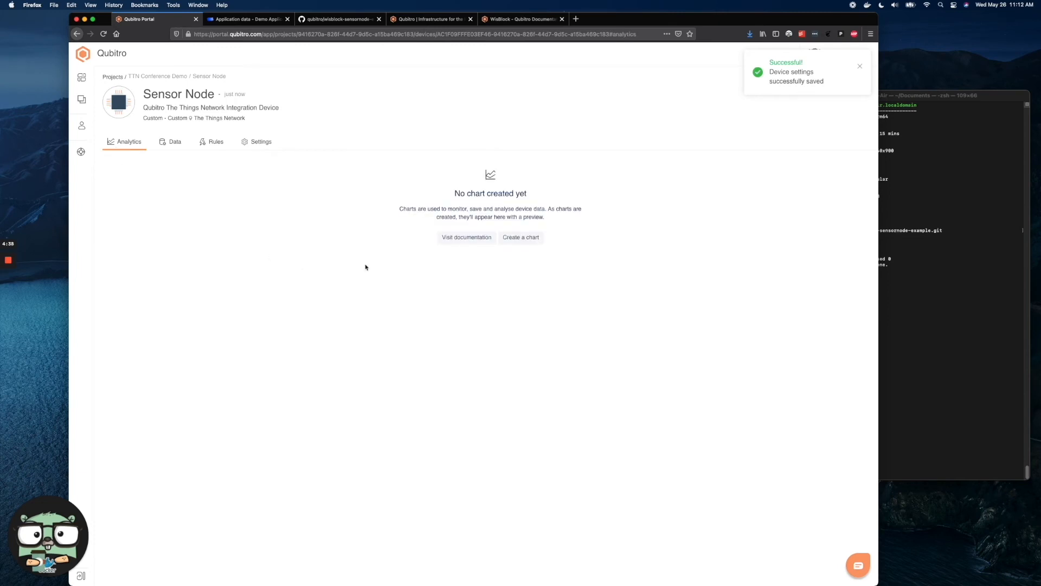
# Create a line chart named Temp and Humidity for Sensor Node, showing temp in red and humidity in blue
pyautogui.click(504, 237)
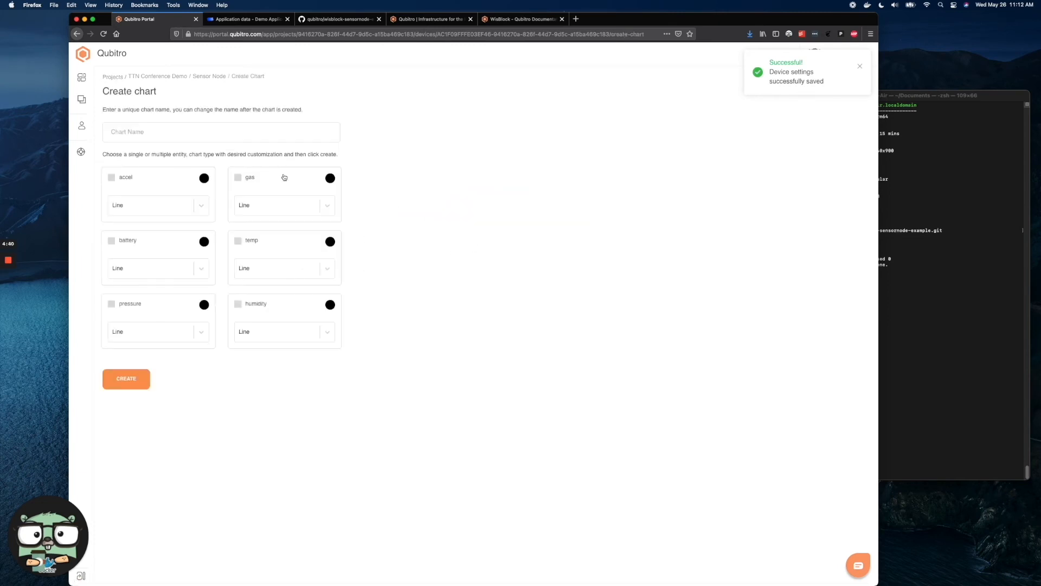
pyautogui.click(251, 240)
pyautogui.click(241, 304)
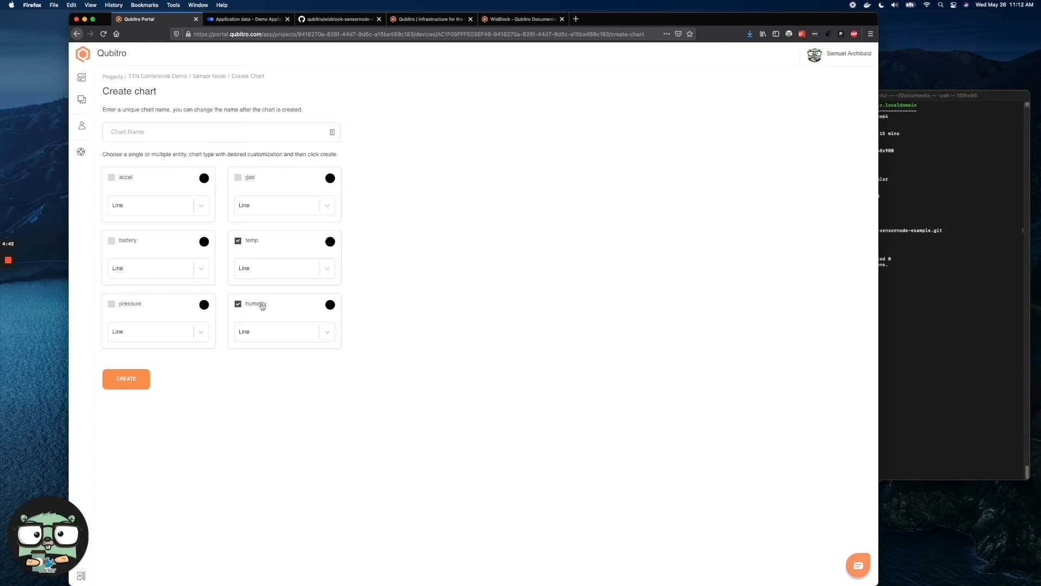
pyautogui.click(329, 242)
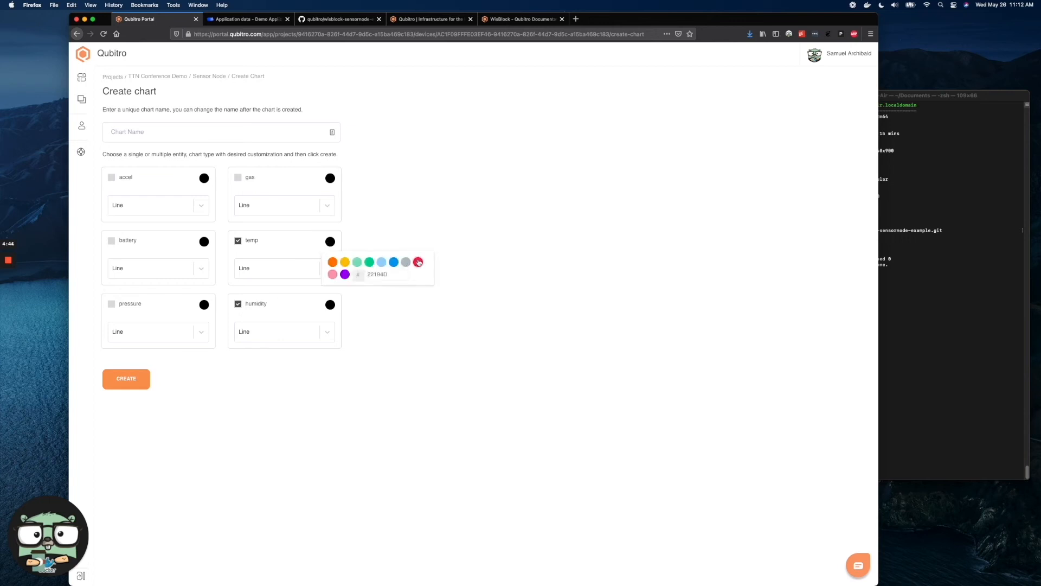
pyautogui.click(418, 261)
pyautogui.click(330, 304)
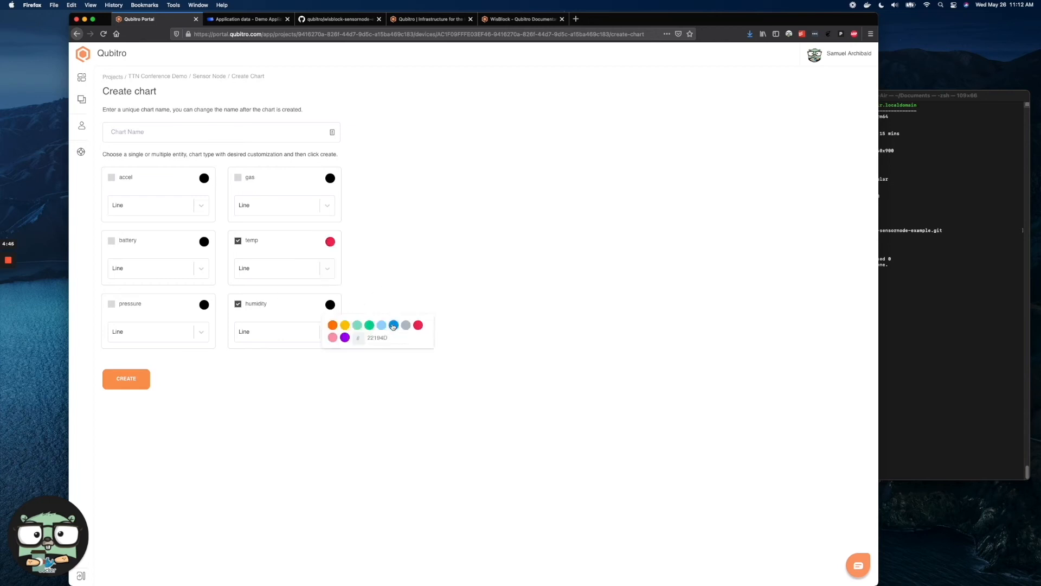
pyautogui.click(395, 324)
pyautogui.click(207, 135)
pyautogui.write('Temp')
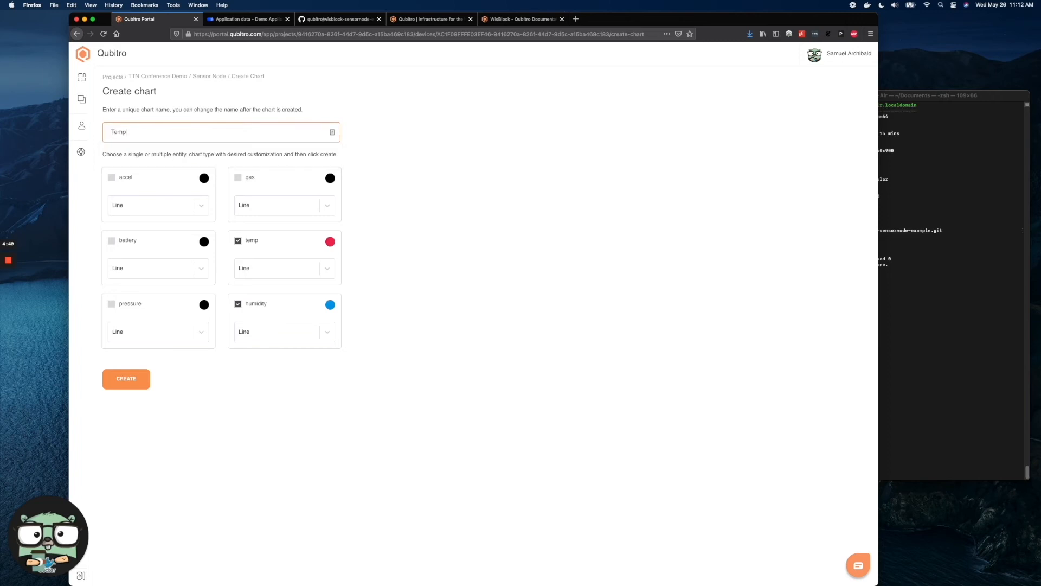
pyautogui.write(' and Humidity')
pyautogui.click(126, 378)
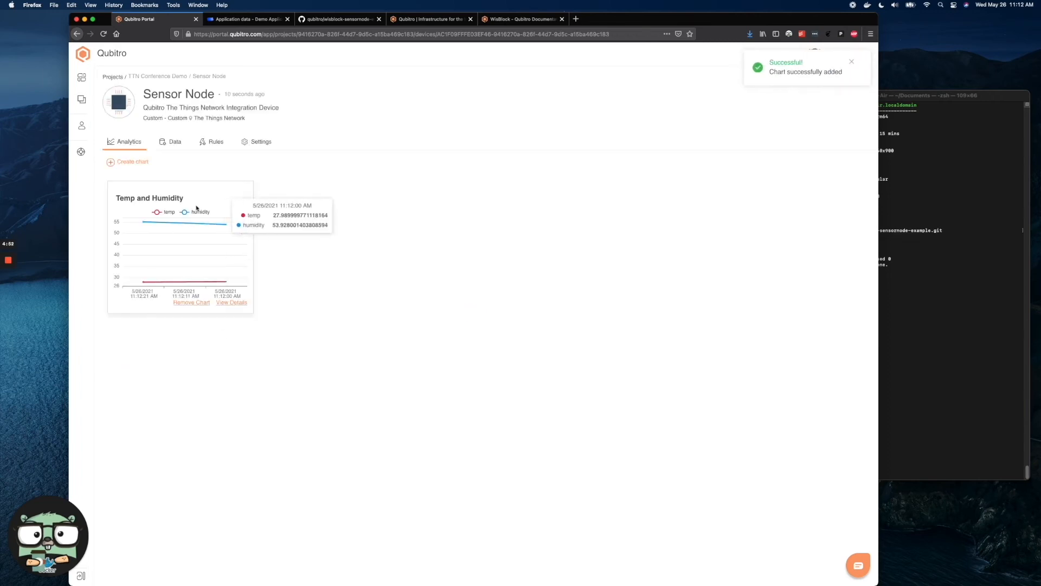
# Create a second chart named Battery that shows the battery entity as yellow columns
pyautogui.click(126, 162)
pyautogui.click(130, 241)
pyautogui.click(204, 241)
pyautogui.click(219, 262)
pyautogui.click(183, 273)
pyautogui.click(170, 302)
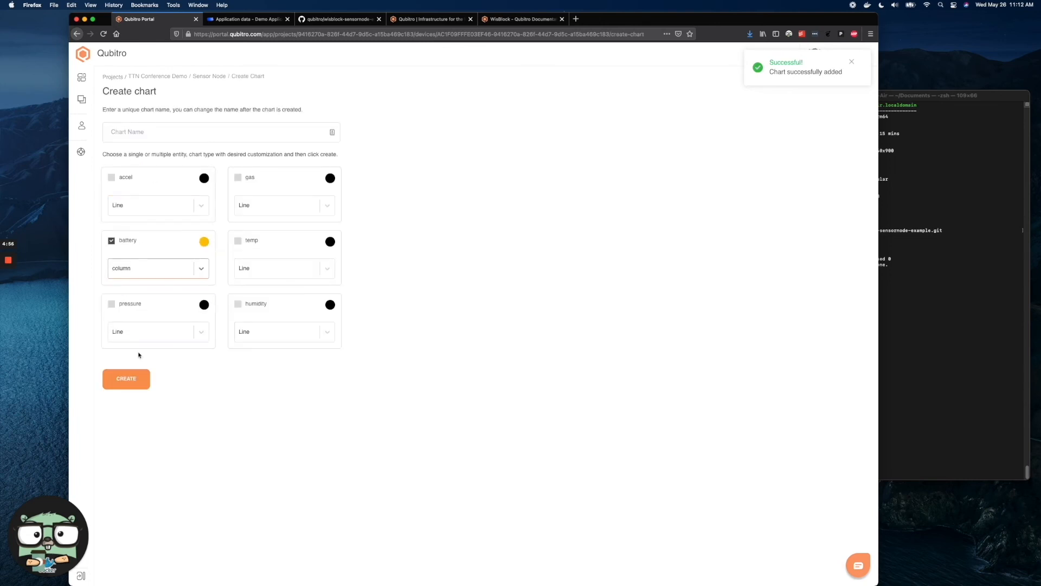
pyautogui.click(156, 139)
pyautogui.write('Battery')
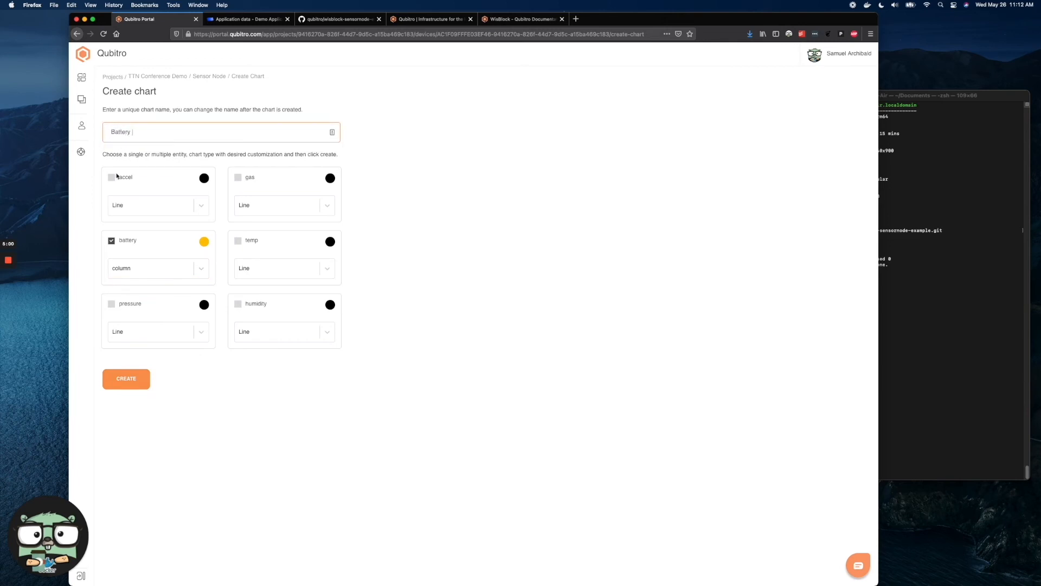
pyautogui.click(130, 379)
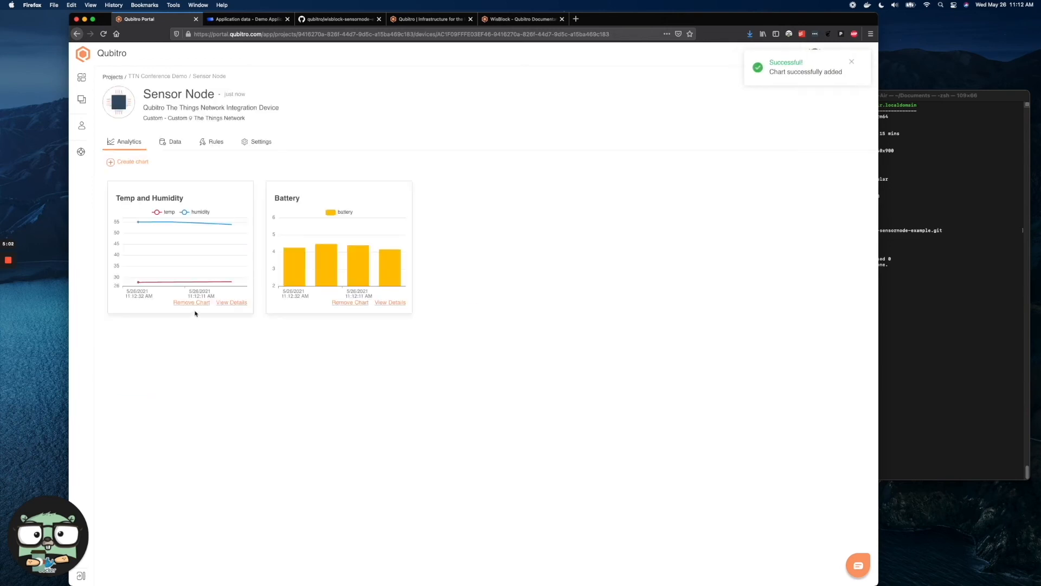
# Create a chart named Acceleration showing the accel entity with the default line style and colour
pyautogui.click(130, 161)
pyautogui.click(112, 178)
pyautogui.click(163, 132)
pyautogui.write('Acceleration')
pyautogui.click(142, 380)
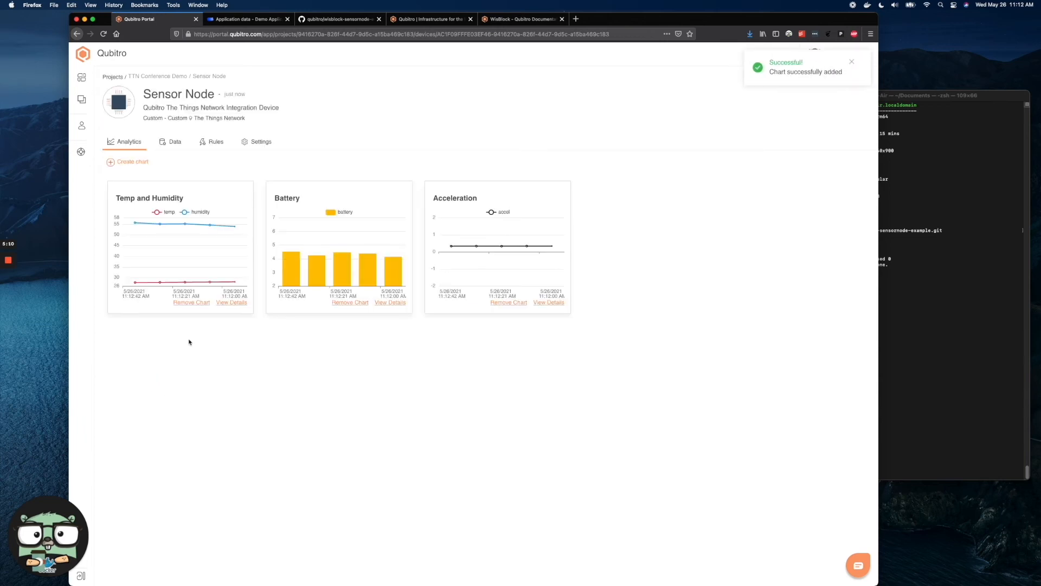
# Set up a new line chart with the gas entity in mint green and the pressure entity in light blue
pyautogui.click(132, 162)
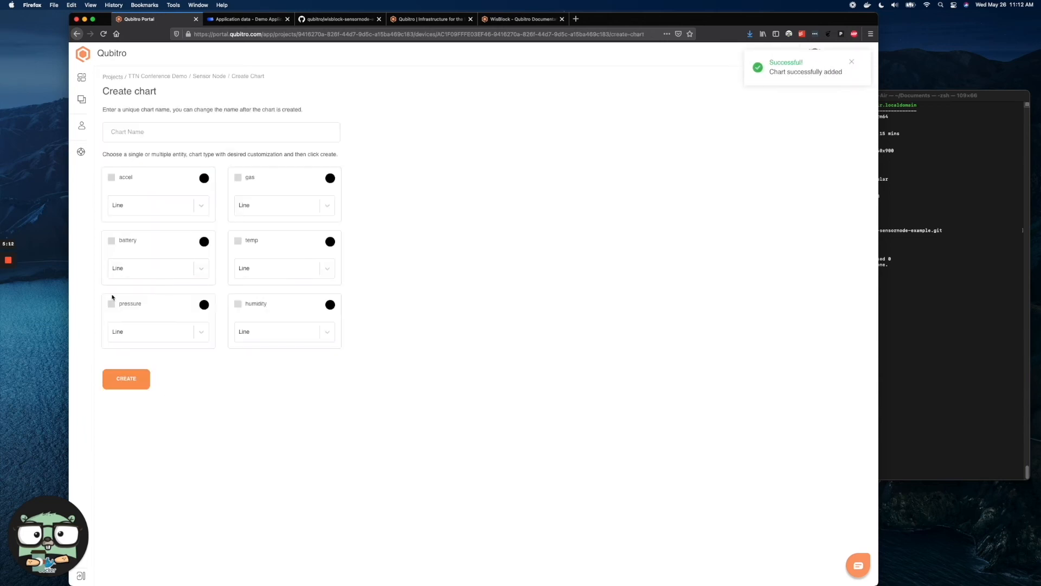
pyautogui.click(111, 304)
pyautogui.click(237, 177)
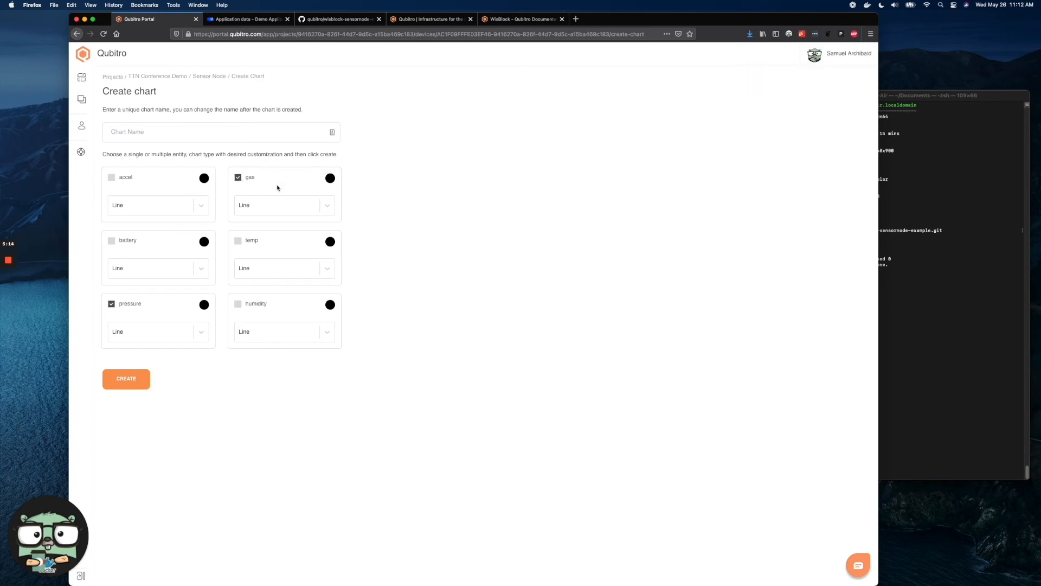
pyautogui.click(330, 178)
pyautogui.click(355, 203)
pyautogui.click(204, 304)
pyautogui.click(254, 325)
# Name the new chart Gas and Pressure and create it
pyautogui.click(200, 134)
pyautogui.write('Gas and pressure')
pyautogui.click(139, 132)
pyautogui.press('BackSpace')
pyautogui.write('P')
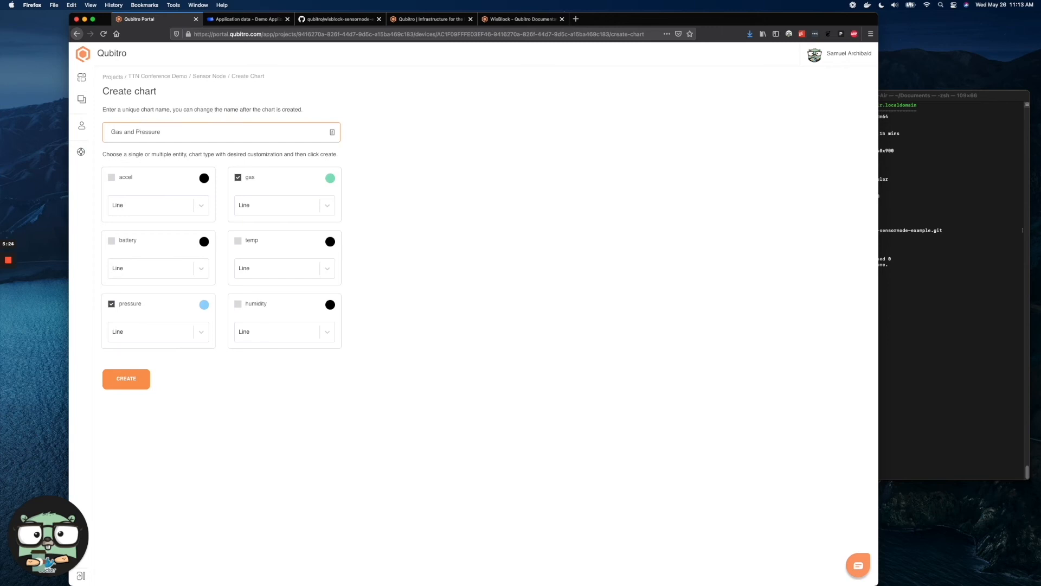
pyautogui.click(116, 380)
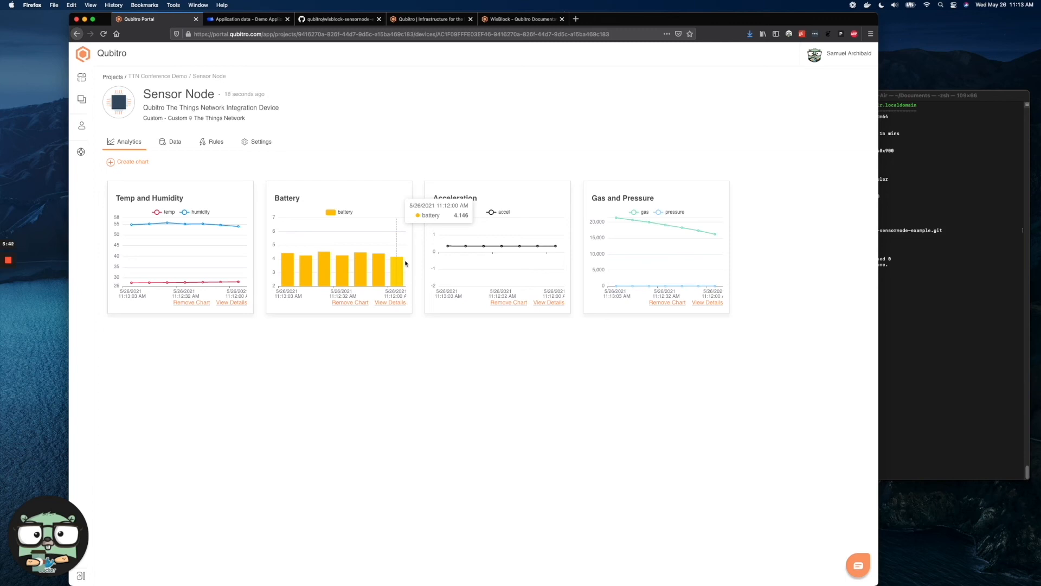
# Check the application's live data in The Things Stack and reload the Sensor Node charts in the Qubitro Portal to compare the latest readings
pyautogui.click(248, 19)
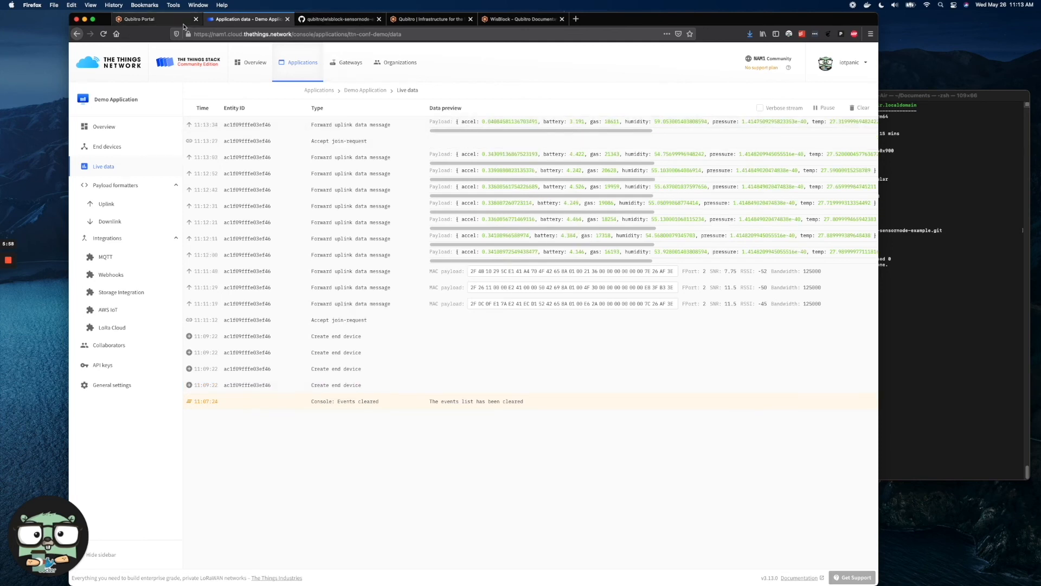
pyautogui.click(163, 20)
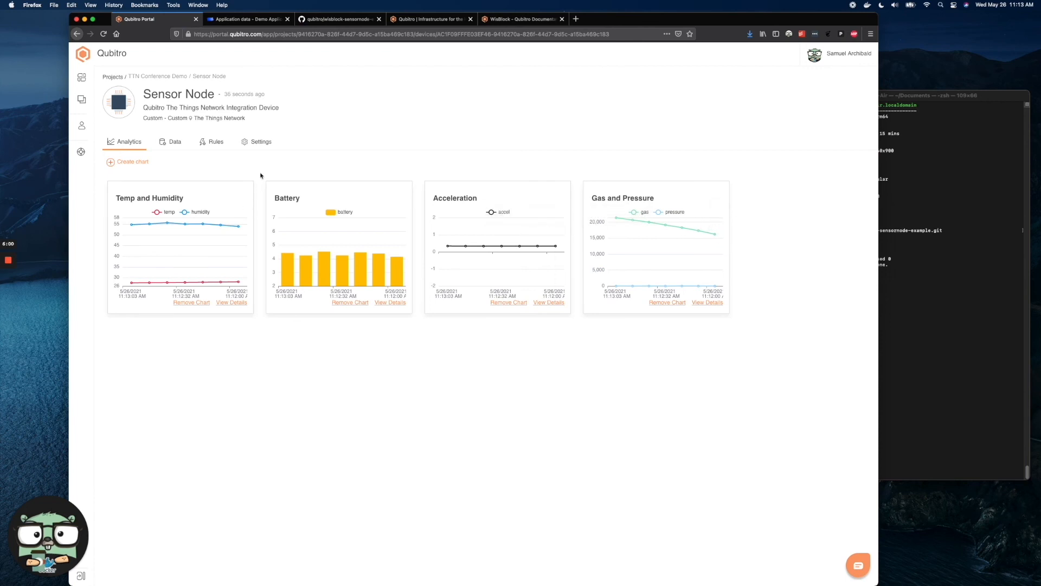
pyautogui.click(103, 34)
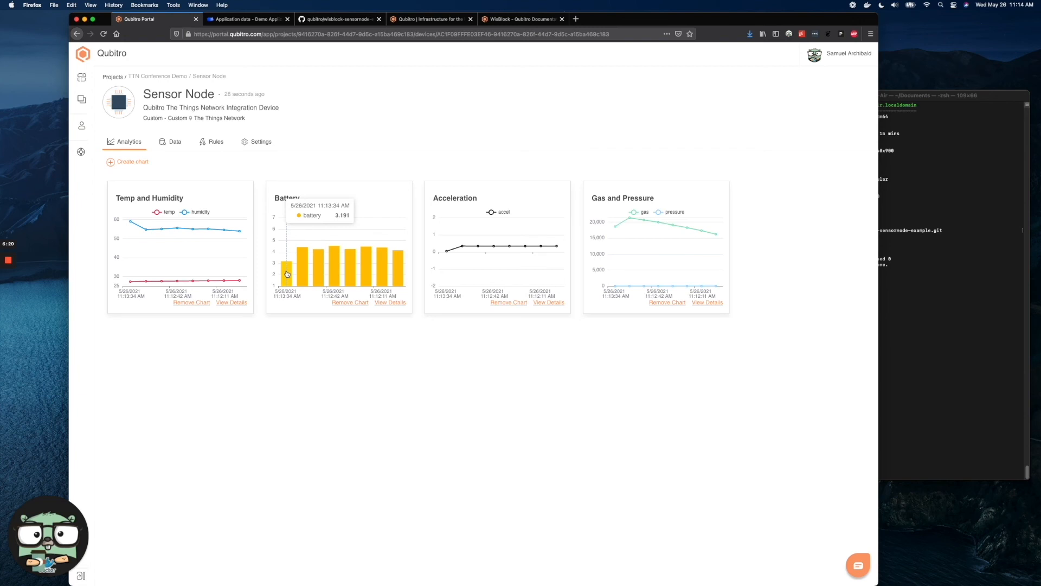
pyautogui.click(103, 35)
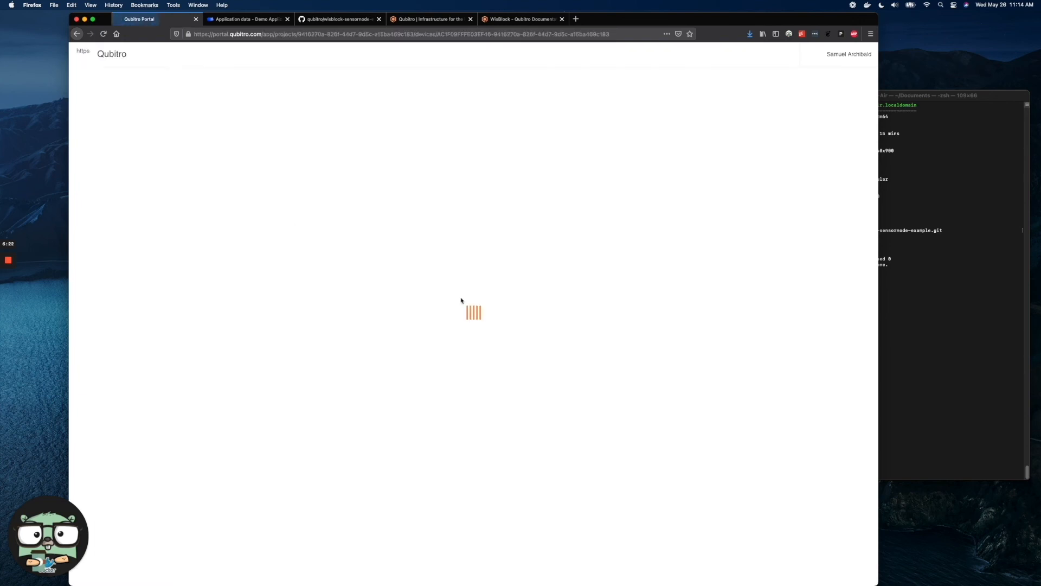
pyautogui.moveTo(448, 264)
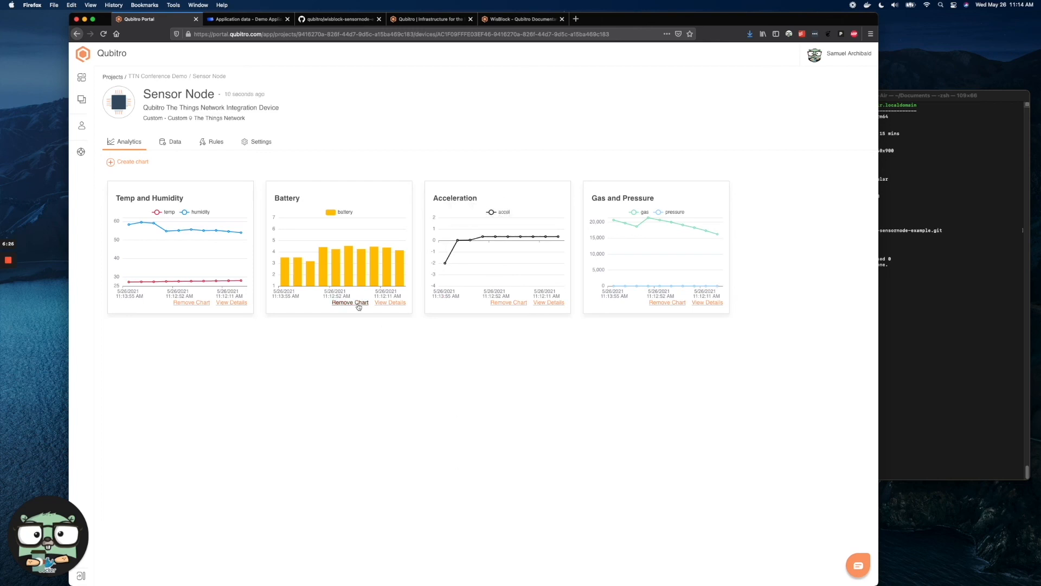
# On the Test dashboard, start a Label widget named Battery for the Sensor Node device of the TTN Conference Demo project
pyautogui.click(82, 80)
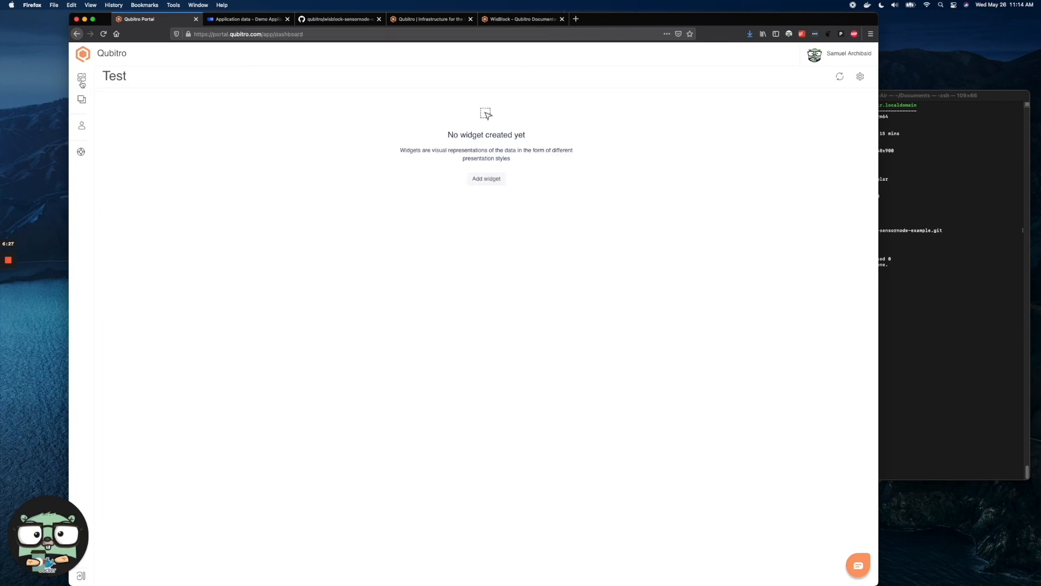
pyautogui.click(487, 181)
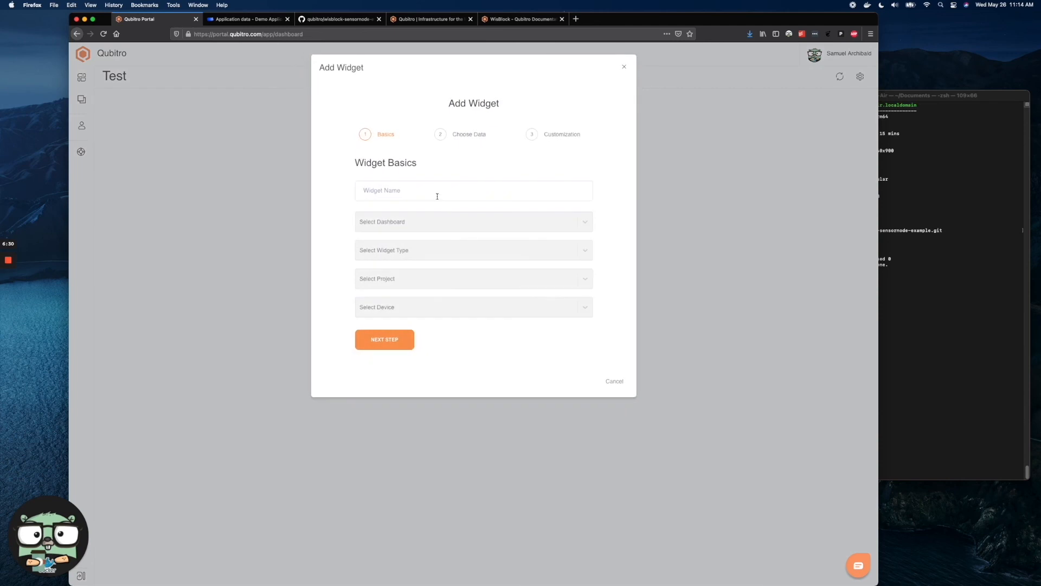
pyautogui.write('Battery')
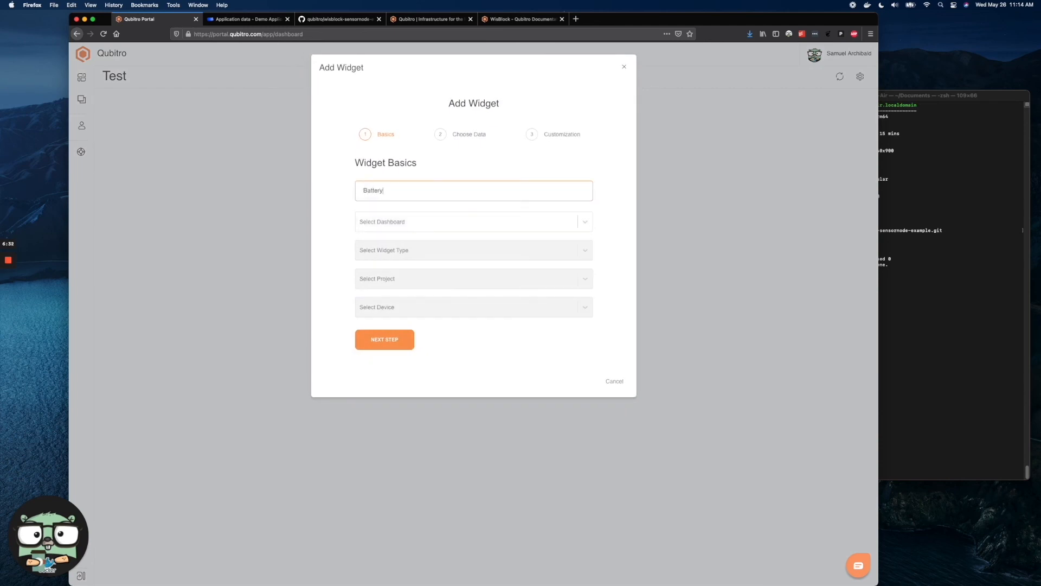
pyautogui.click(472, 227)
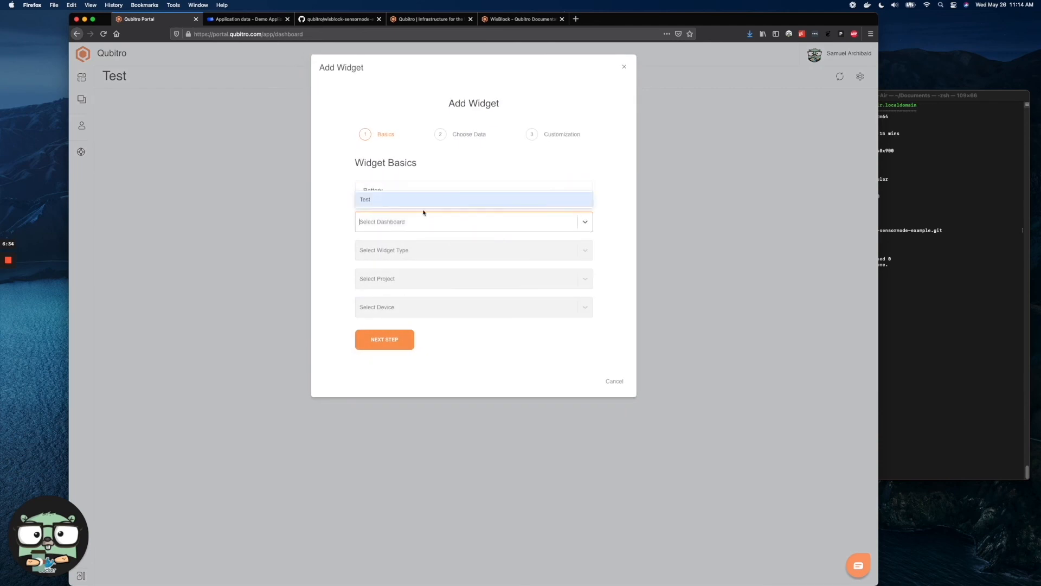
pyautogui.click(423, 200)
pyautogui.click(414, 248)
pyautogui.click(406, 212)
pyautogui.click(403, 277)
pyautogui.click(398, 255)
pyautogui.click(395, 305)
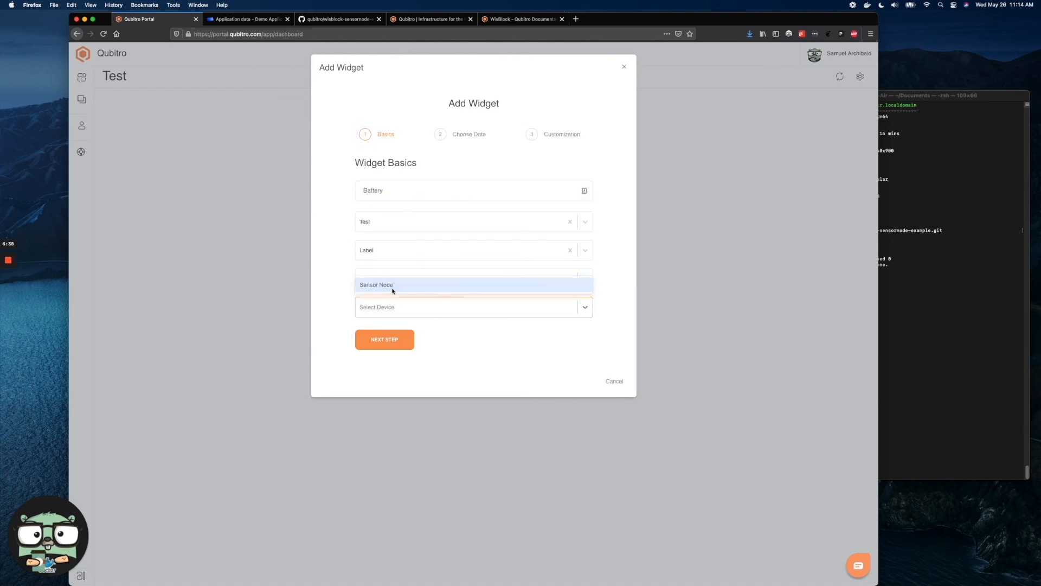
pyautogui.click(394, 288)
pyautogui.click(385, 340)
# Have the widget show the battery entity in Volt (V) with colour FCB900, create it and refresh the dashboard
pyautogui.click(378, 273)
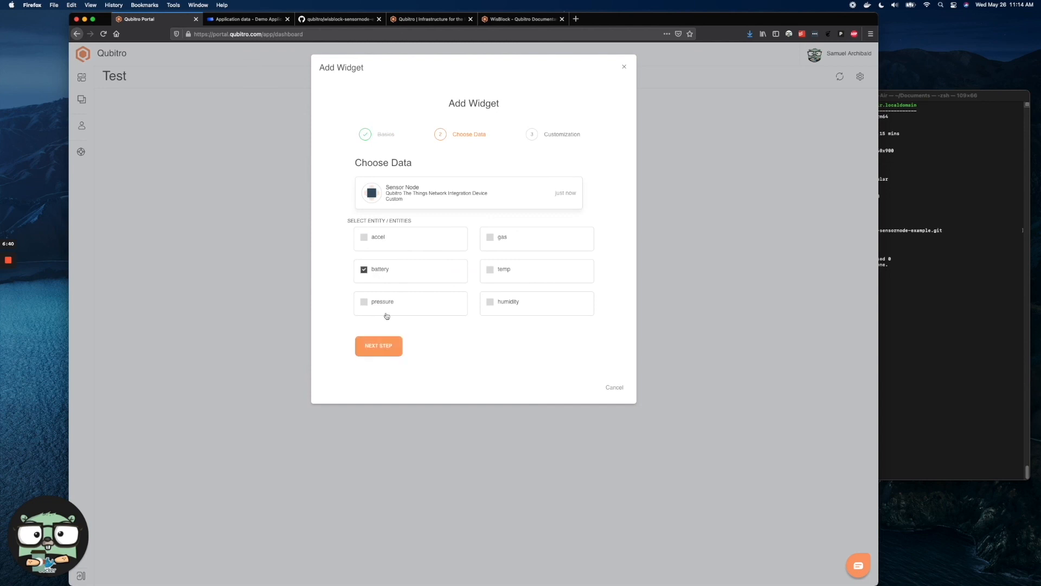
pyautogui.click(389, 350)
pyautogui.click(409, 195)
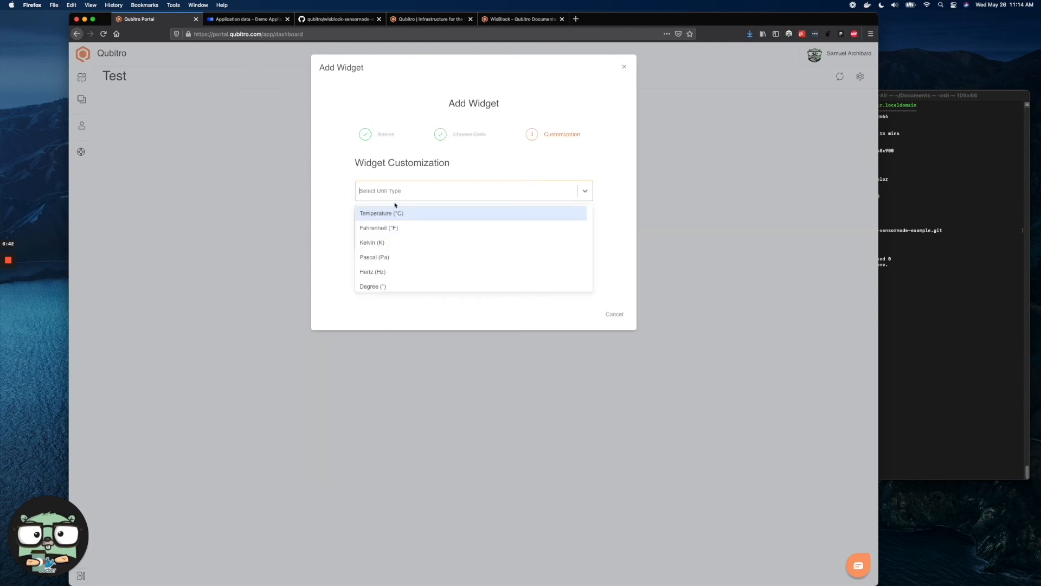
pyautogui.scroll(-3, 396, 271)
pyautogui.click(394, 286)
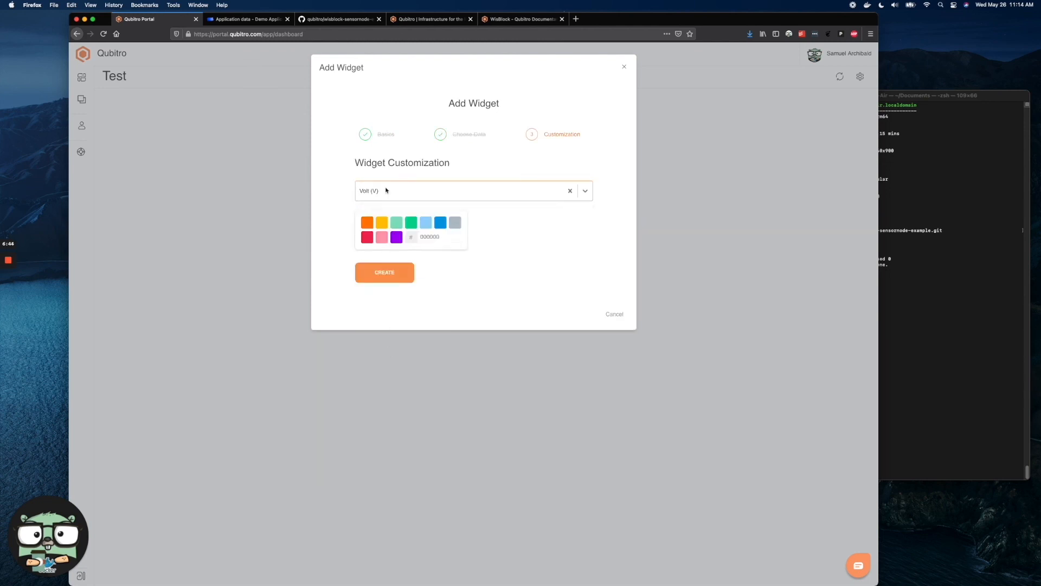
pyautogui.click(383, 223)
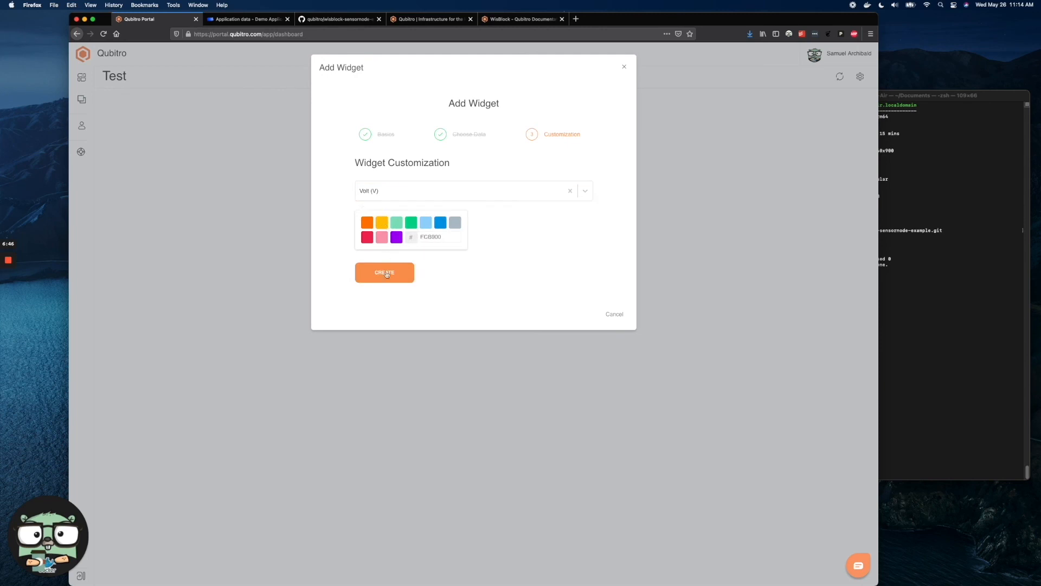
pyautogui.click(386, 277)
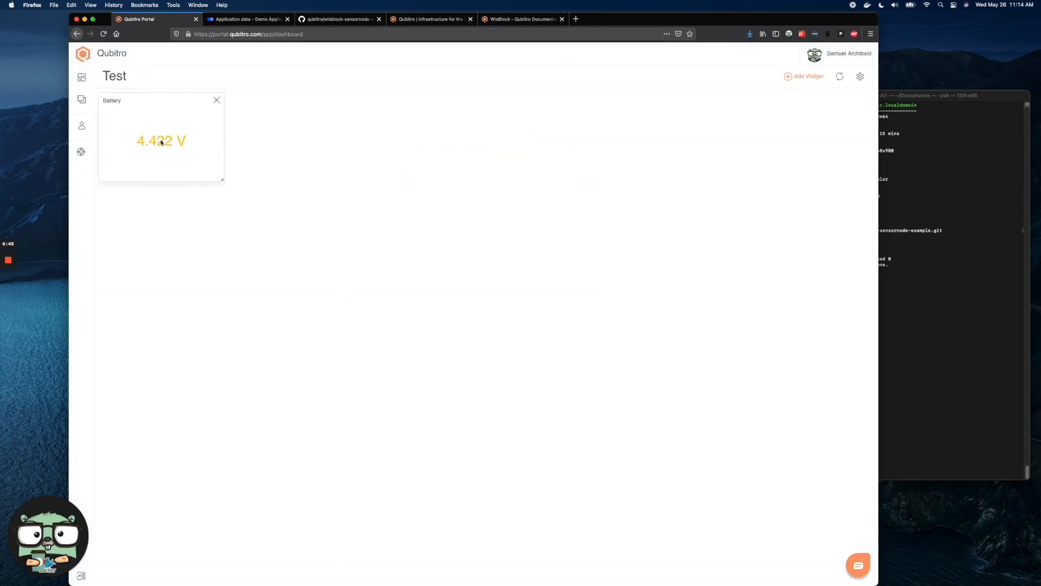
pyautogui.click(840, 77)
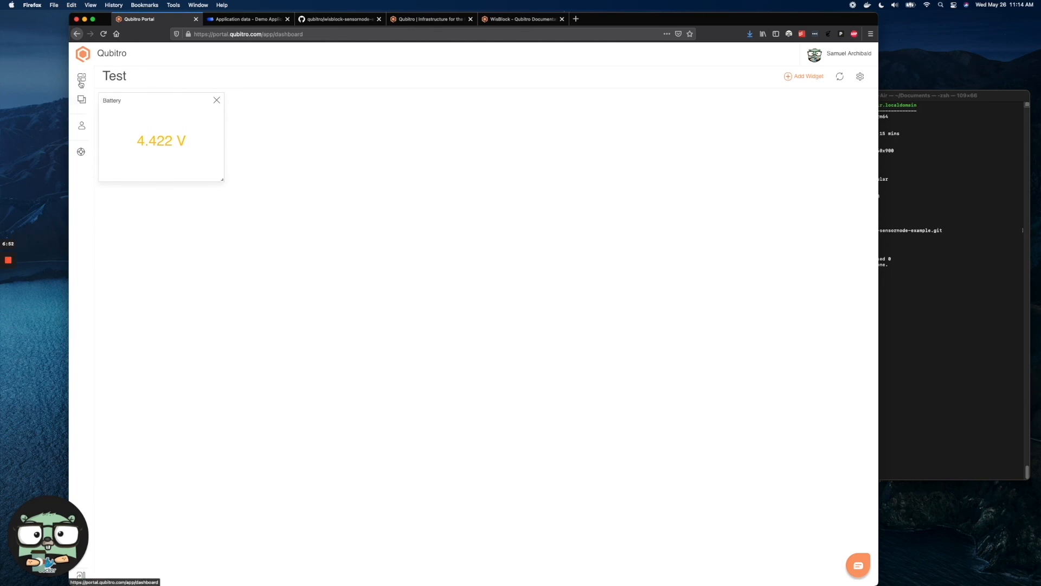
# Start a new rule for Sensor Node in the TTN Conference Demo project, named Stolen with the description "Device was stolen!"
pyautogui.moveTo(82, 99)
pyautogui.click(134, 158)
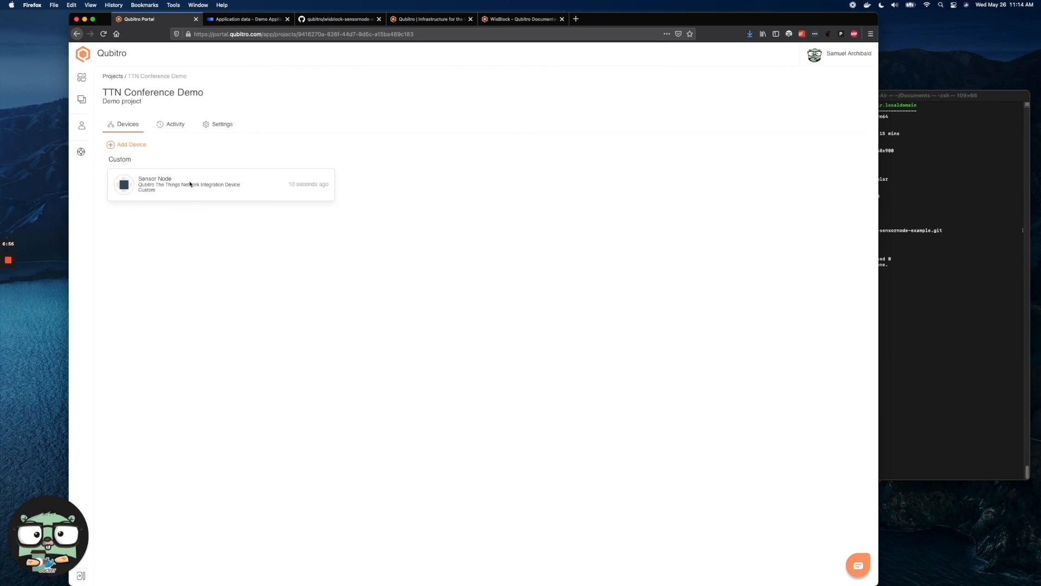
pyautogui.click(192, 189)
pyautogui.click(213, 143)
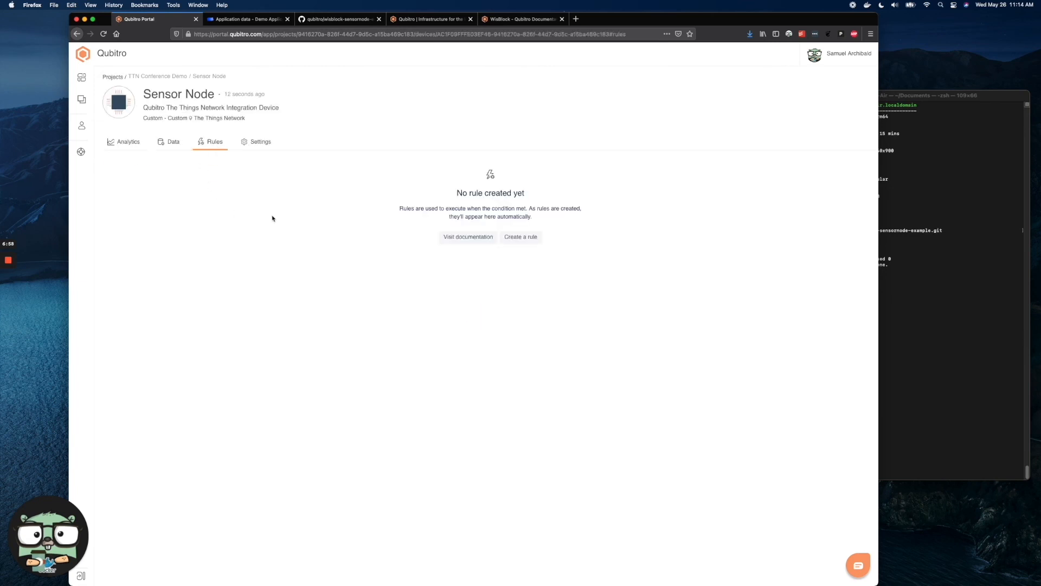
pyautogui.click(510, 238)
pyautogui.click(139, 147)
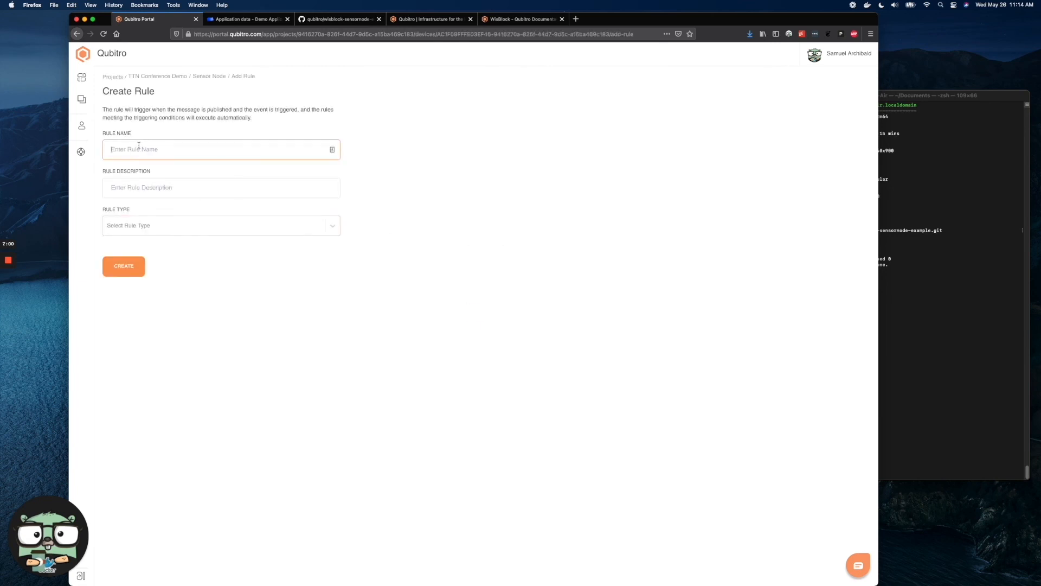
pyautogui.write('Stolen')
pyautogui.press('Tab')
pyautogui.write('Device was stolen')
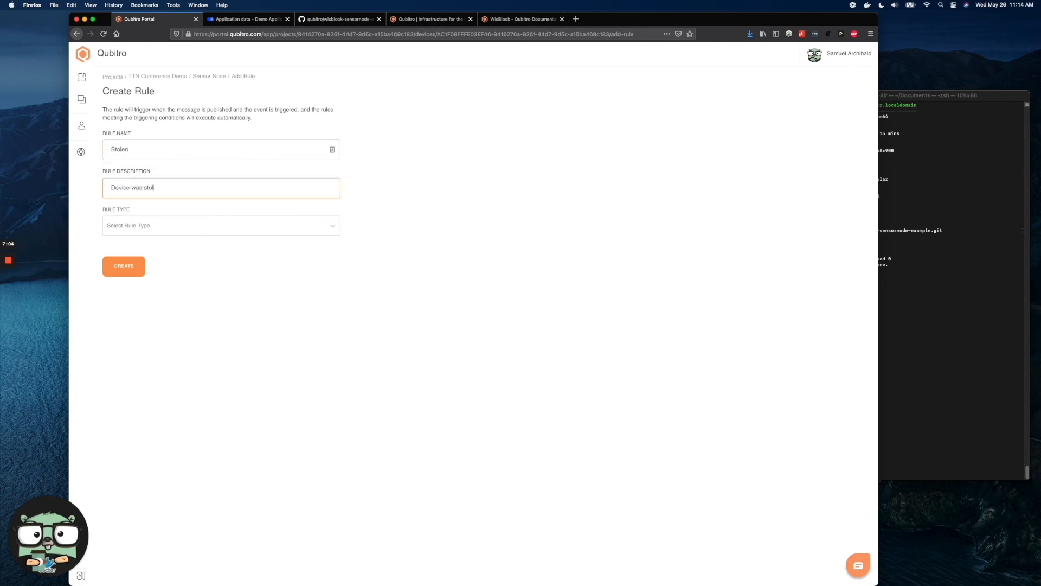
# Set the rule type to Entity value with the condition accel Greater than or equal to 1, and view the destination options
pyautogui.click(136, 225)
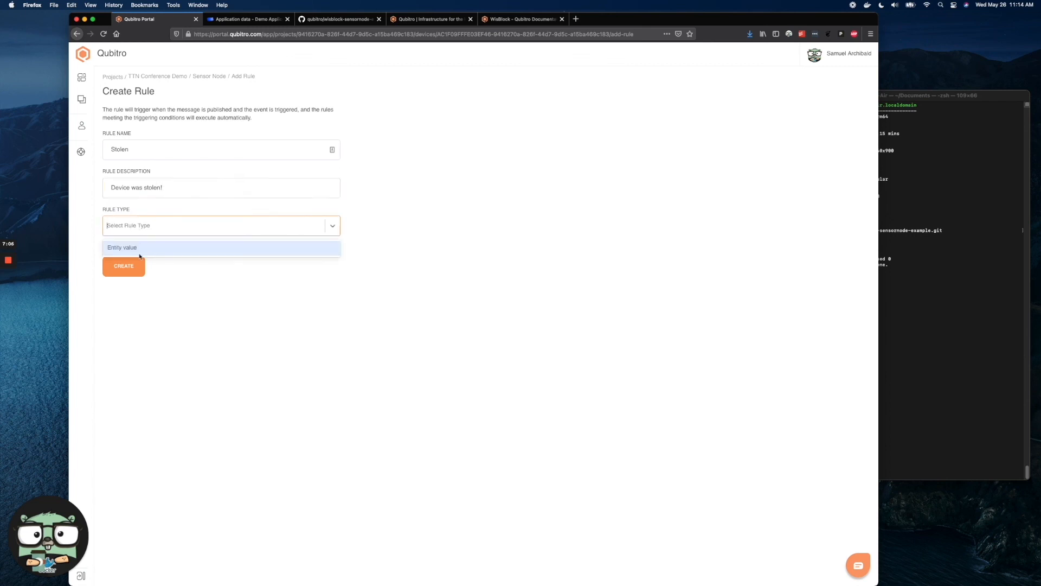
pyautogui.click(122, 247)
pyautogui.click(145, 266)
pyautogui.click(117, 287)
pyautogui.click(242, 269)
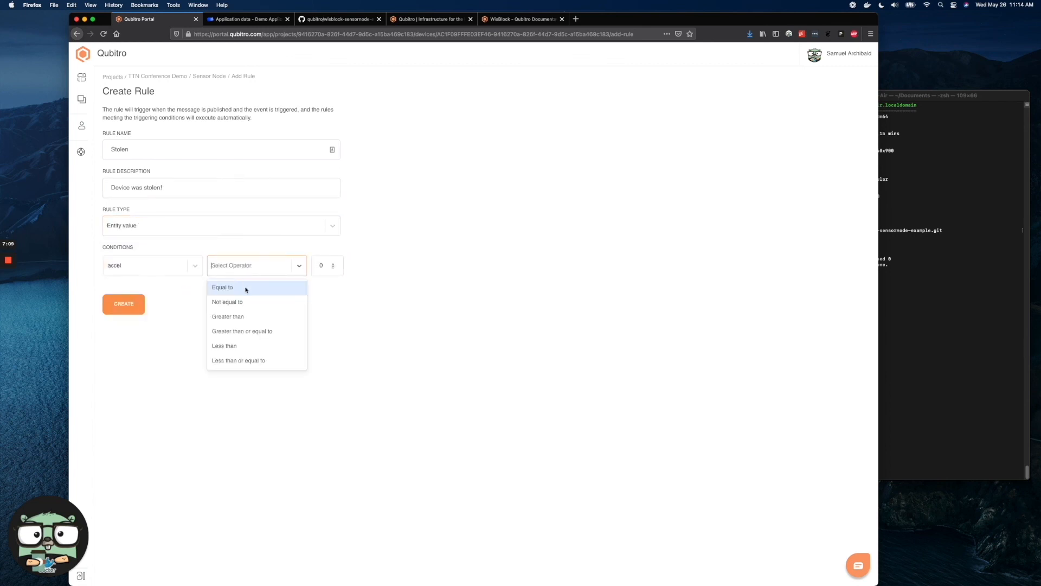
pyautogui.click(257, 332)
pyautogui.click(303, 300)
pyautogui.click(333, 265)
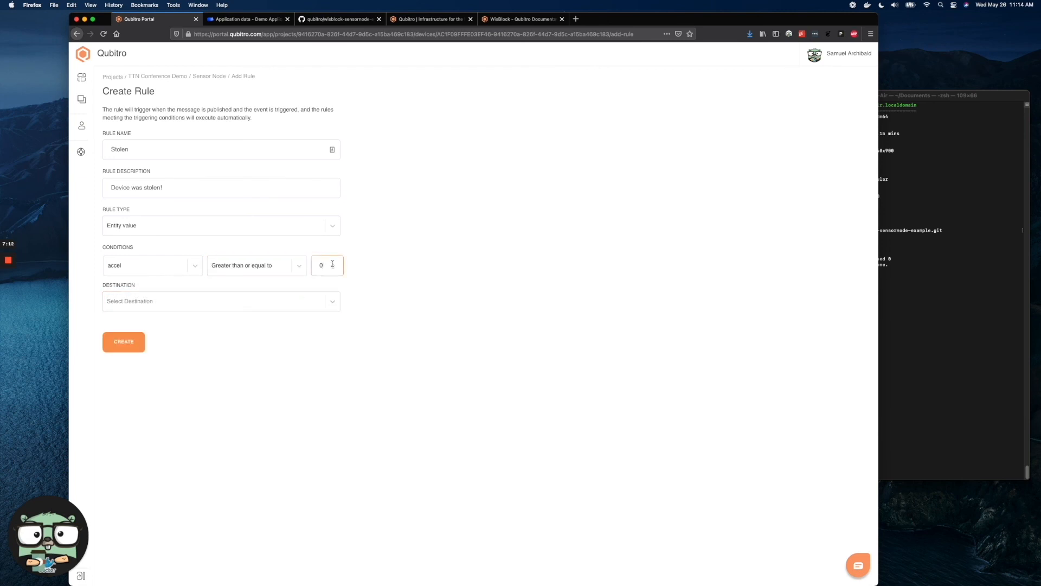
pyautogui.press('BackSpace')
pyautogui.write('1')
pyautogui.click(302, 299)
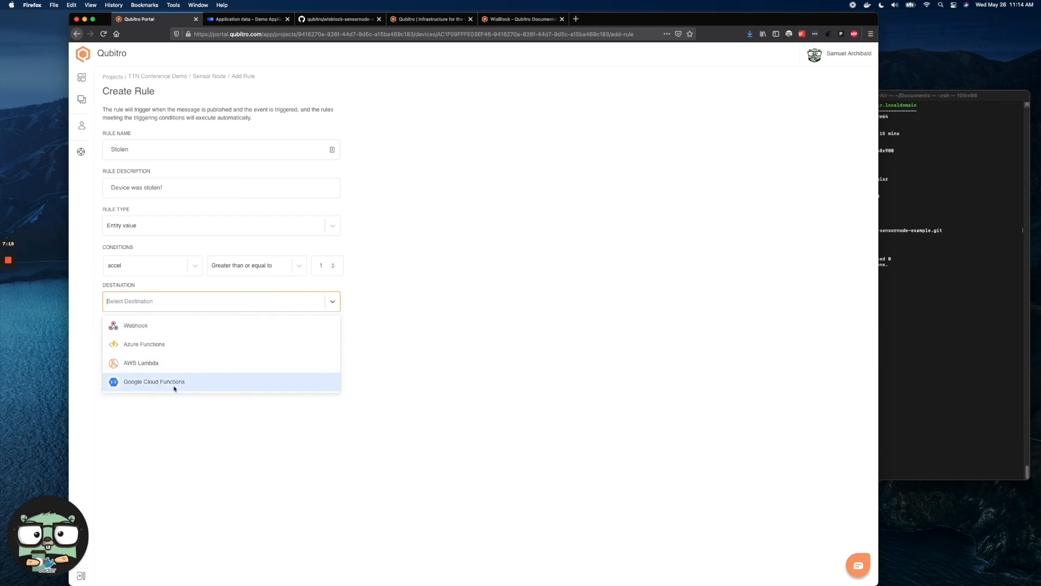
pyautogui.click(391, 336)
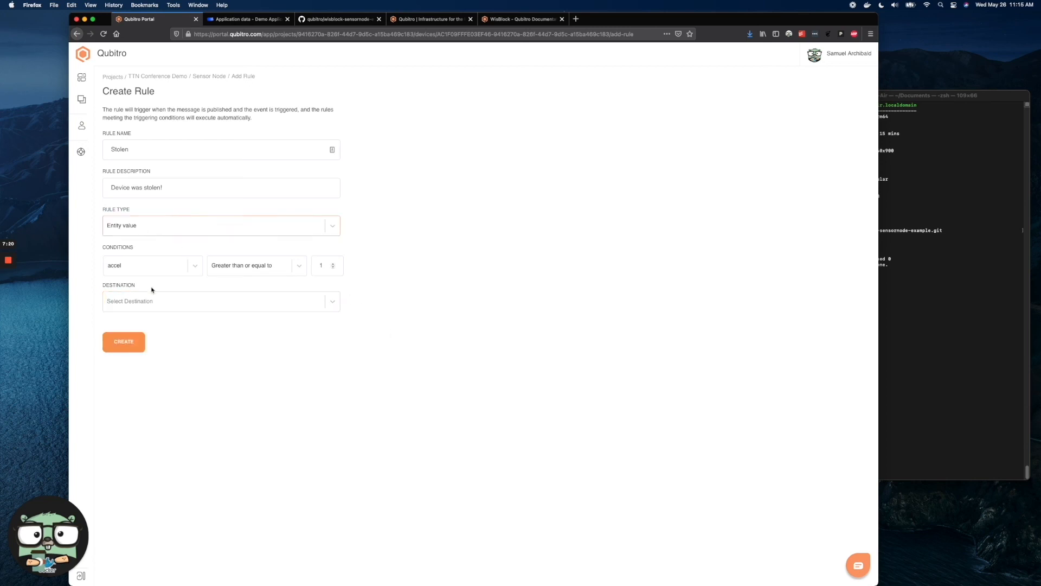